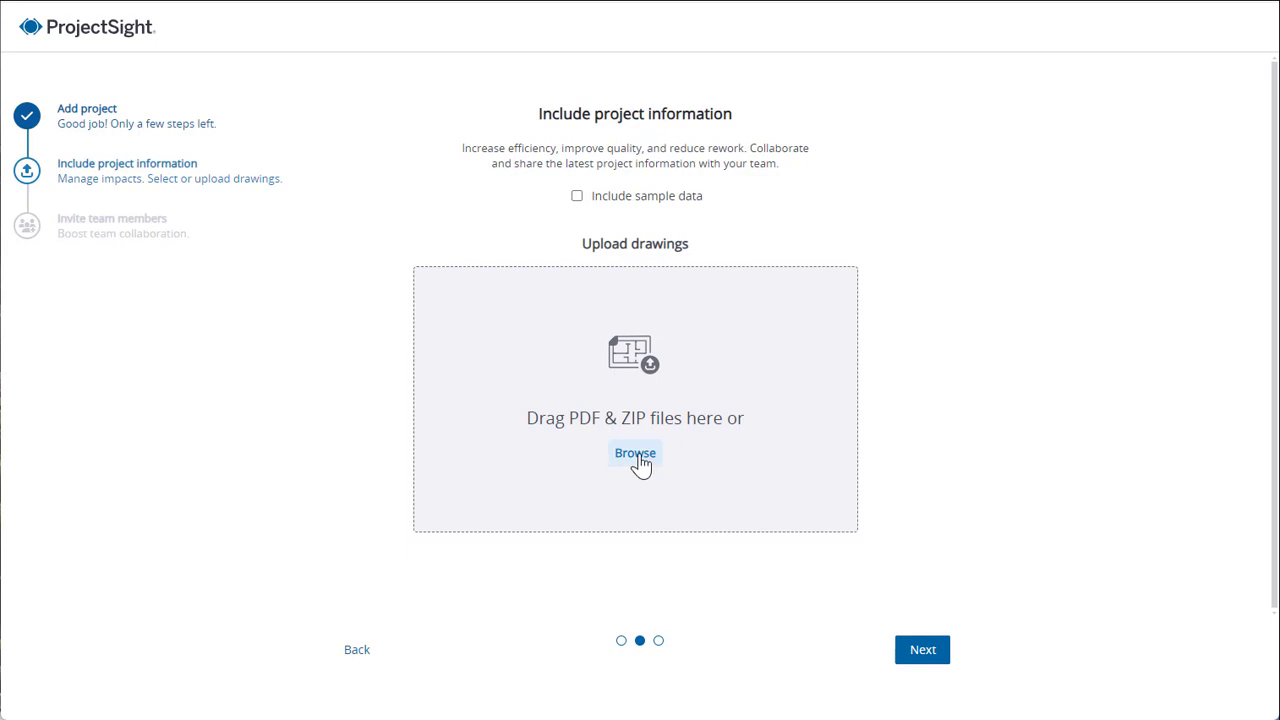
Upload the drawing files A2.01, A2.02, A2.03, A2.04 and A2.05 to the project and continue to the team invitations.
click(637, 455)
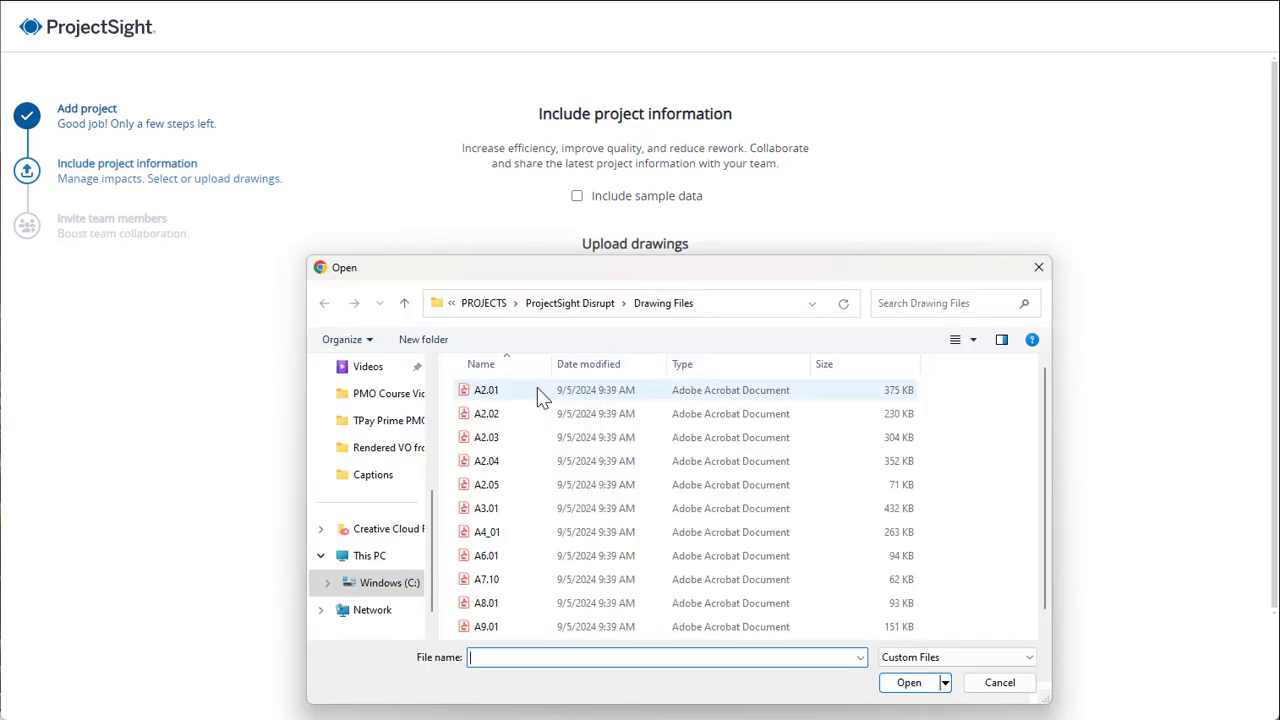
click(537, 390)
ctrl+click(537, 420)
ctrl+click(535, 437)
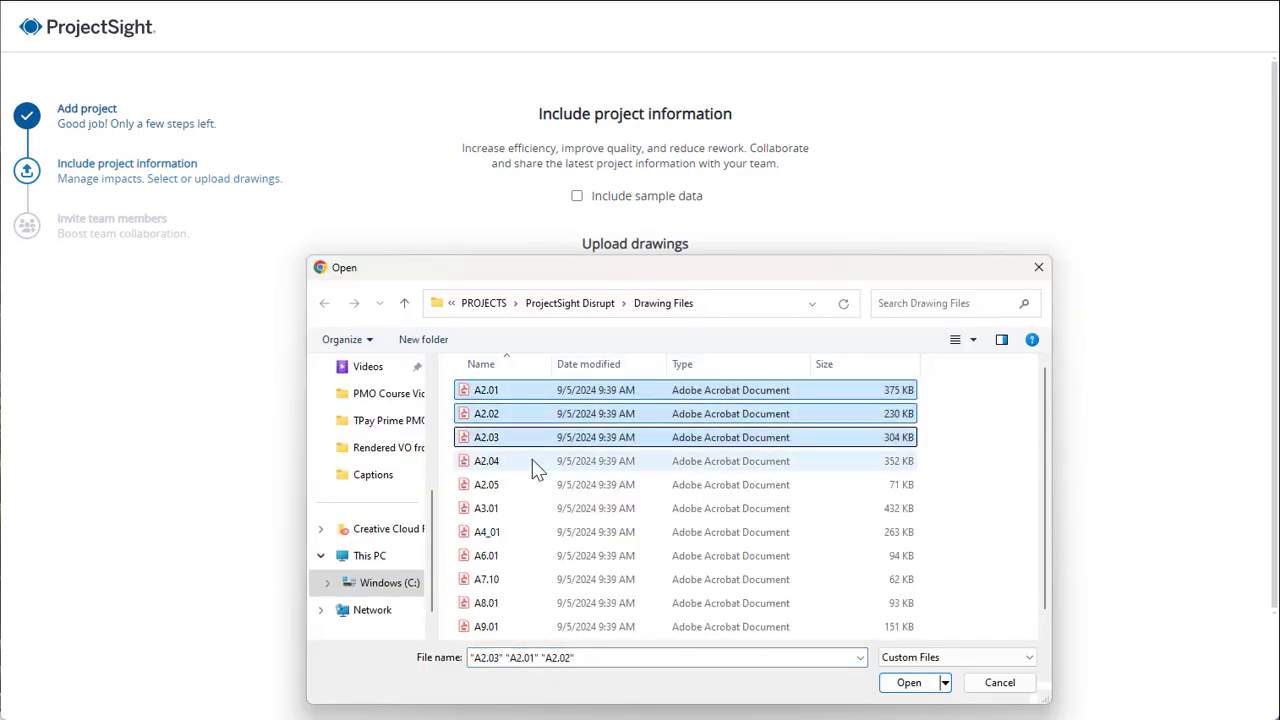
ctrl+click(532, 461)
ctrl+click(529, 485)
click(908, 682)
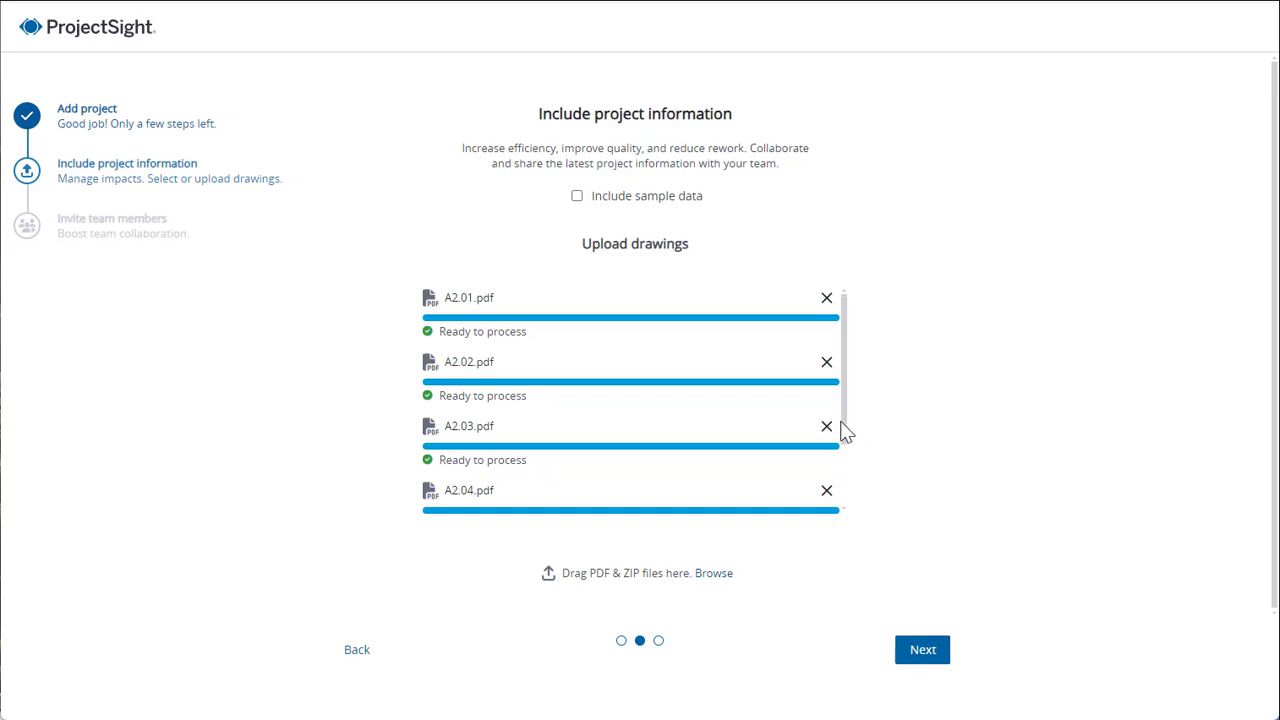
drag(845, 430, 855, 400)
click(942, 651)
Invite team members as Contributors by entering their e-mail addresses, and finish the project setup.
click(526, 352)
text(guy.)
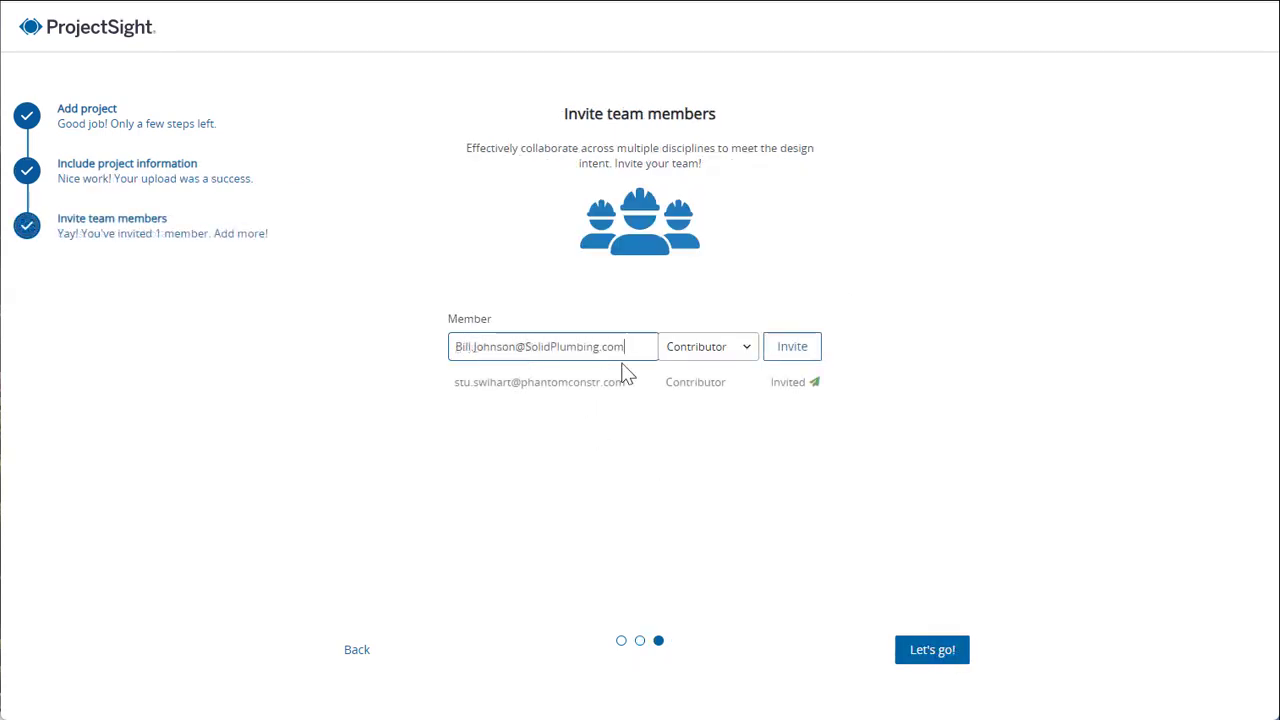
click(773, 353)
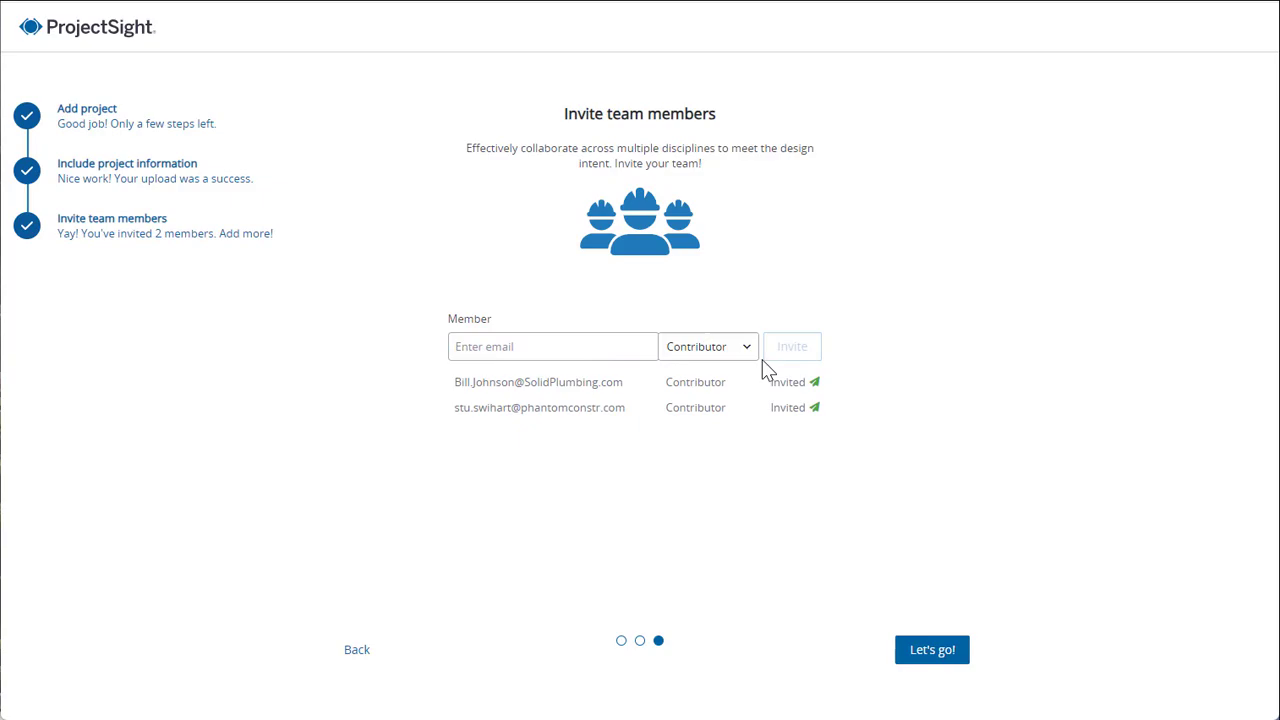
click(932, 651)
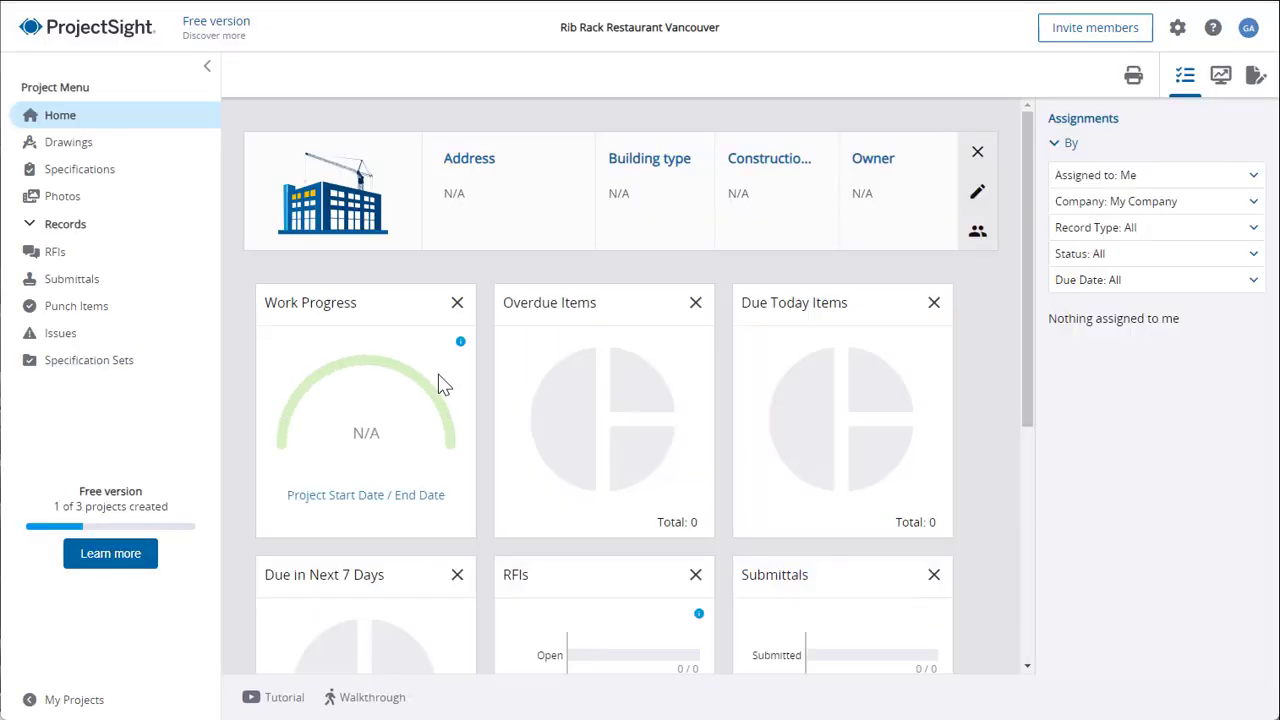
Open the project's drawings and clear the view by dismissing the processing notification and collapsing the project menu.
click(95, 147)
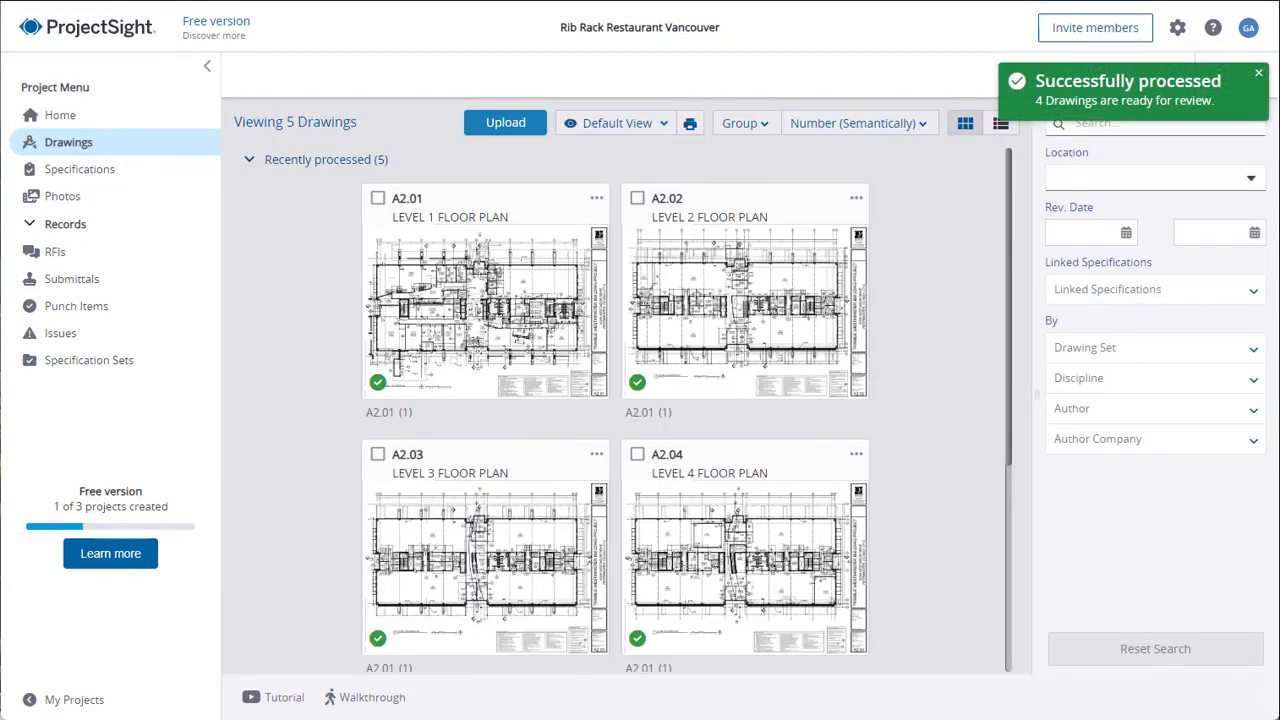
drag(1008, 303, 1010, 265)
click(1258, 73)
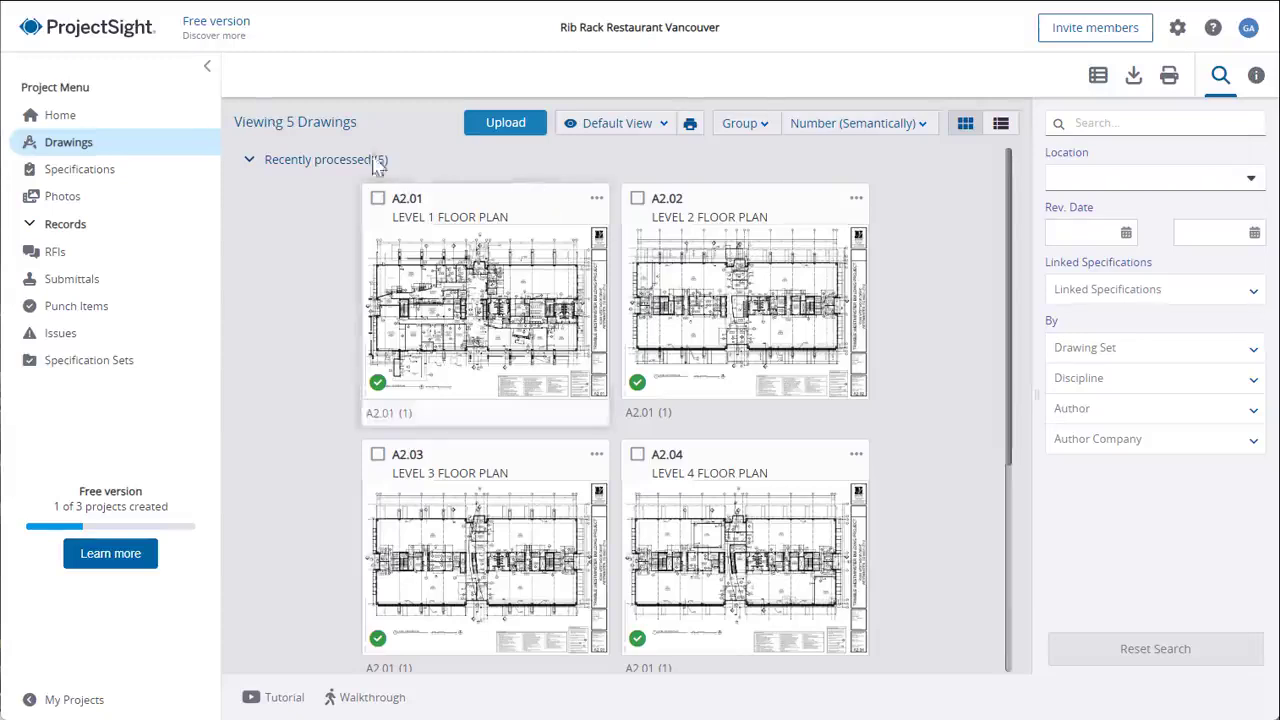
click(207, 67)
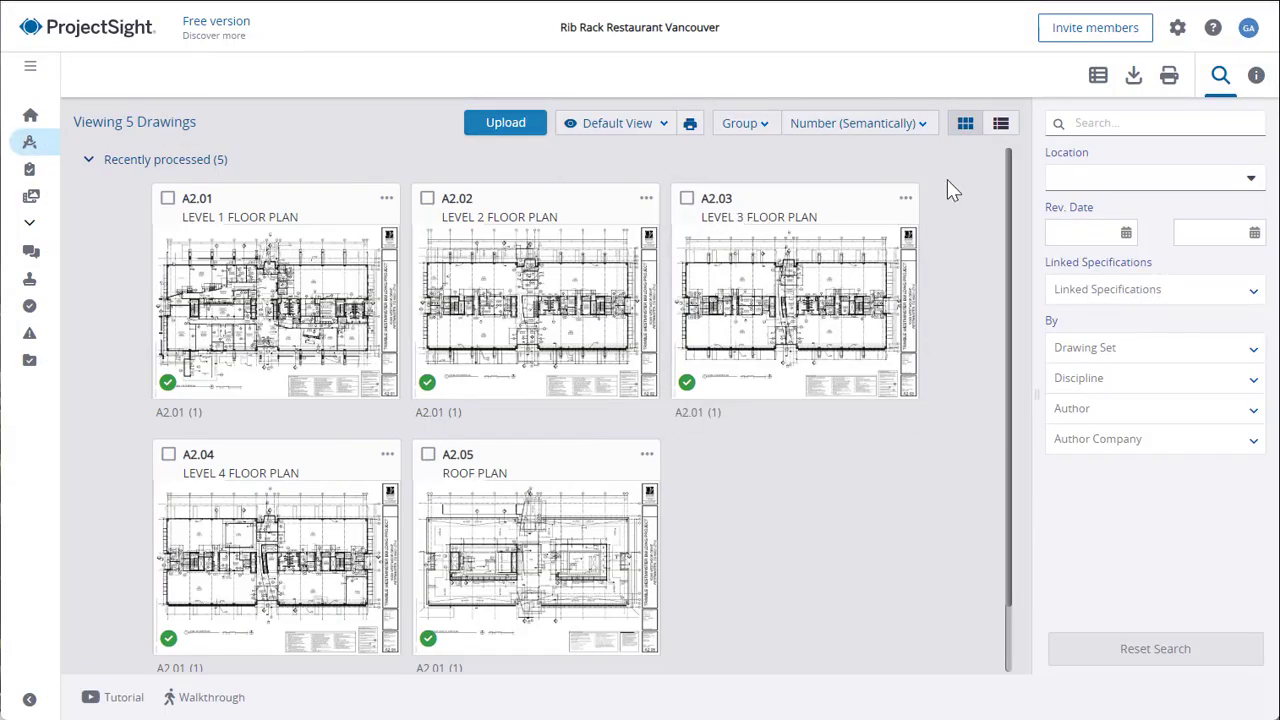
click(765, 128)
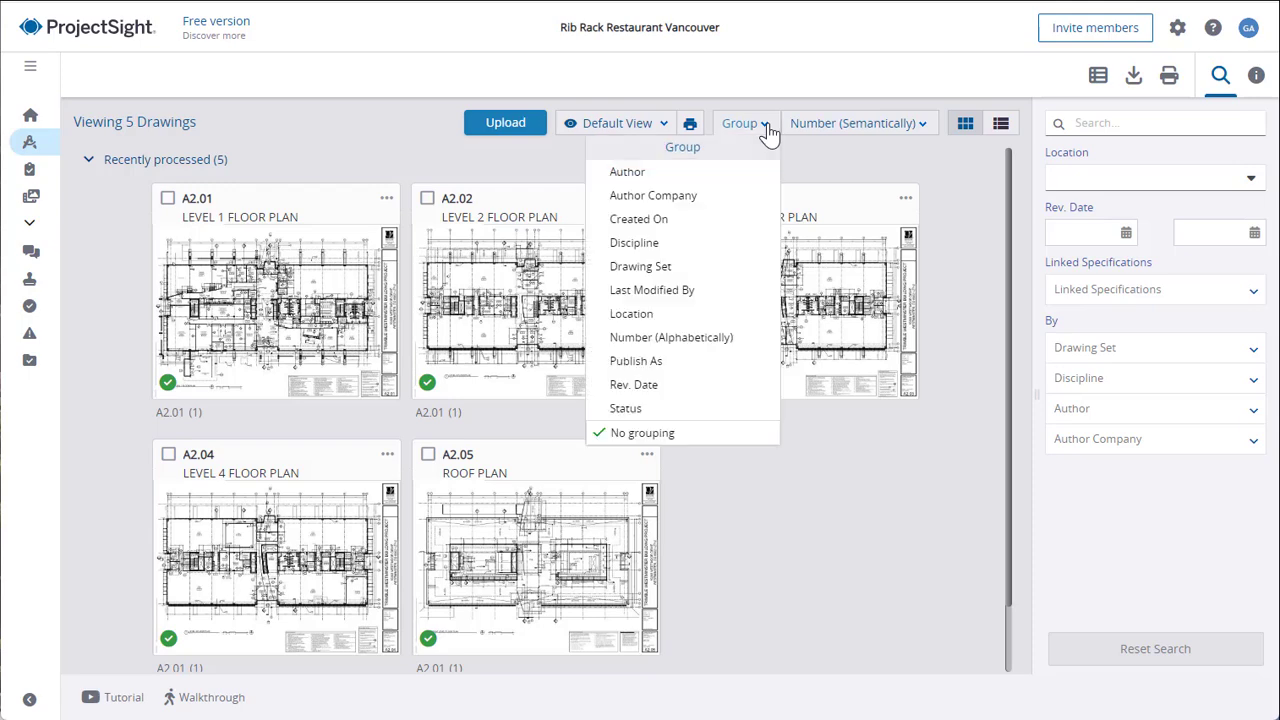
click(924, 128)
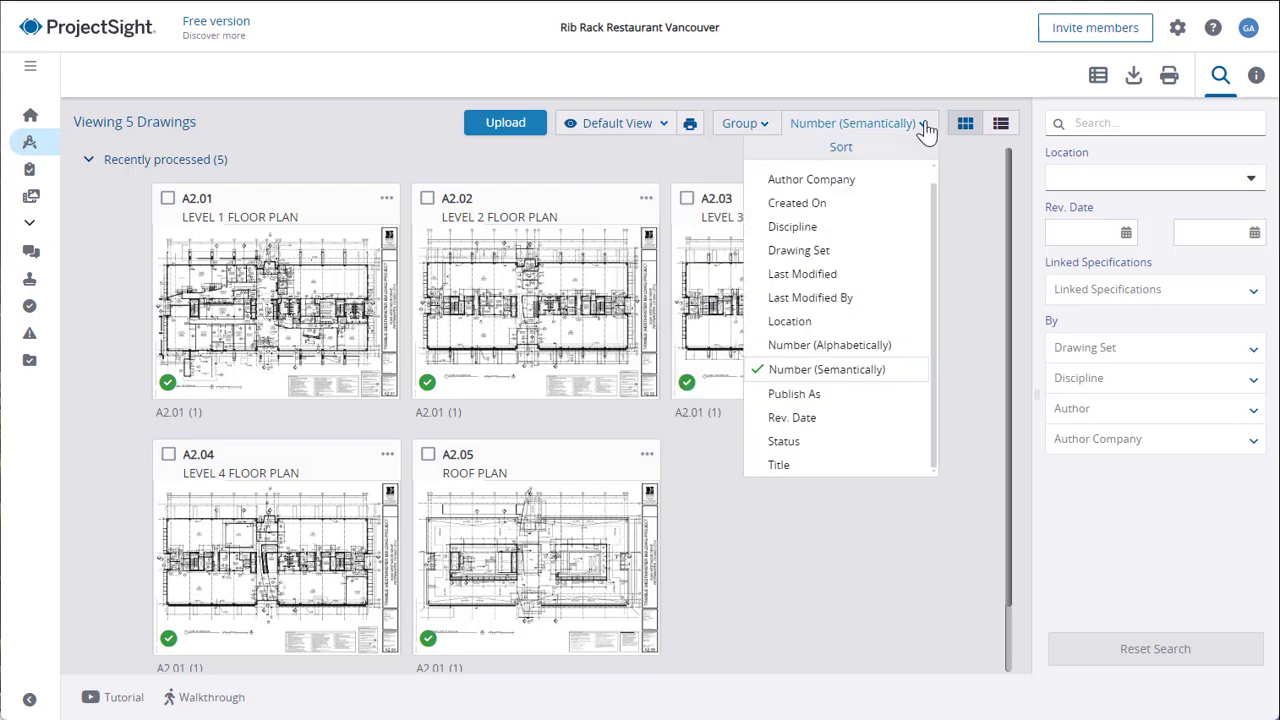
click(979, 190)
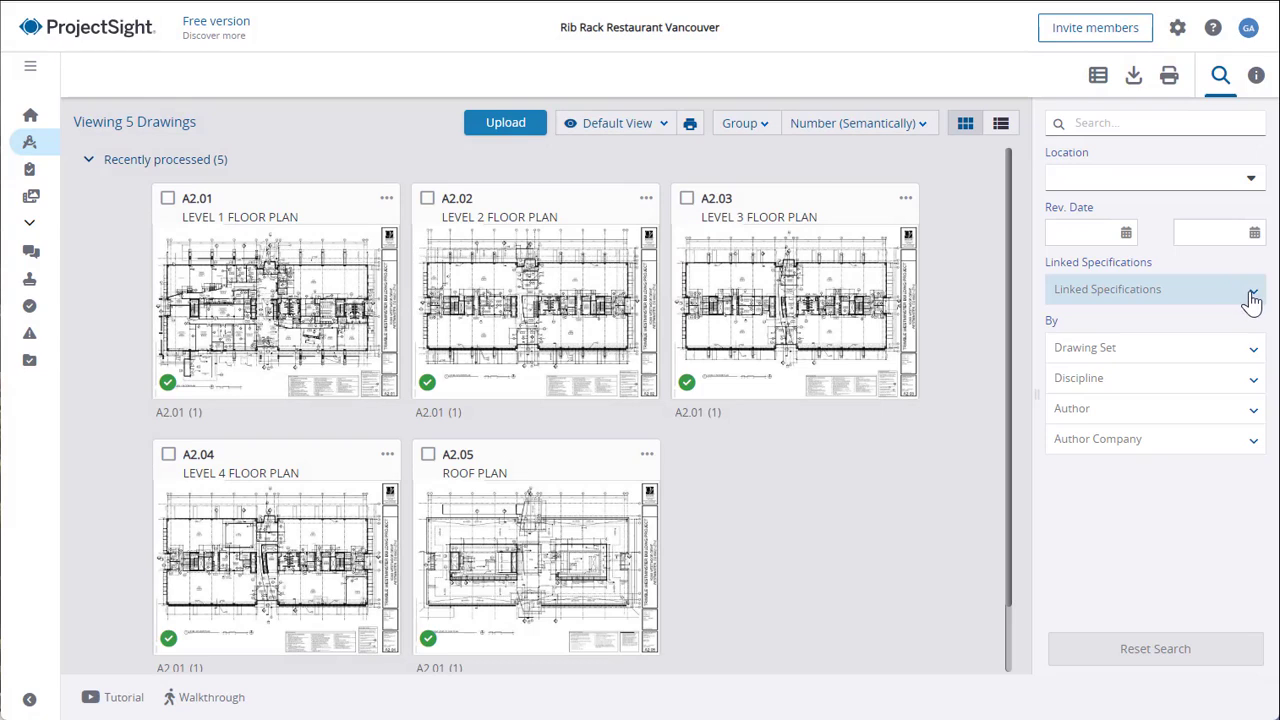
click(1250, 297)
click(1018, 286)
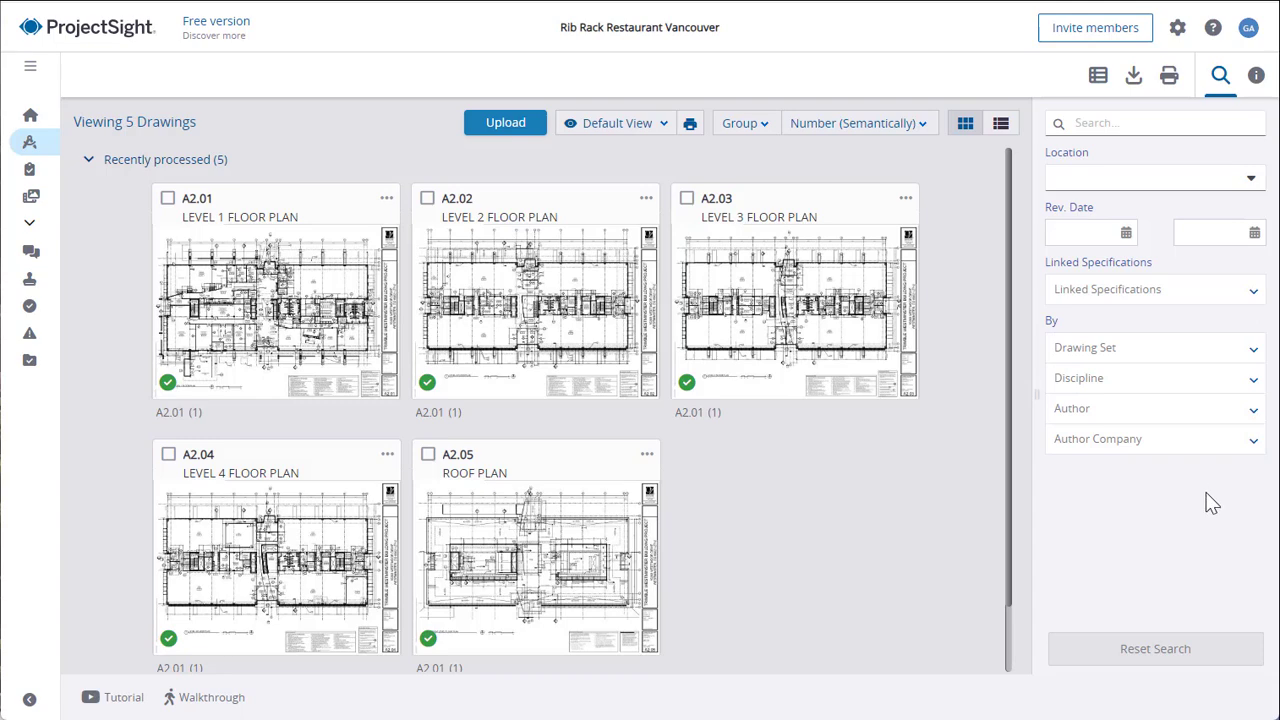
Open the A2.01 Level 1 Floor Plan drawing and close the list of drawings beside it.
click(262, 305)
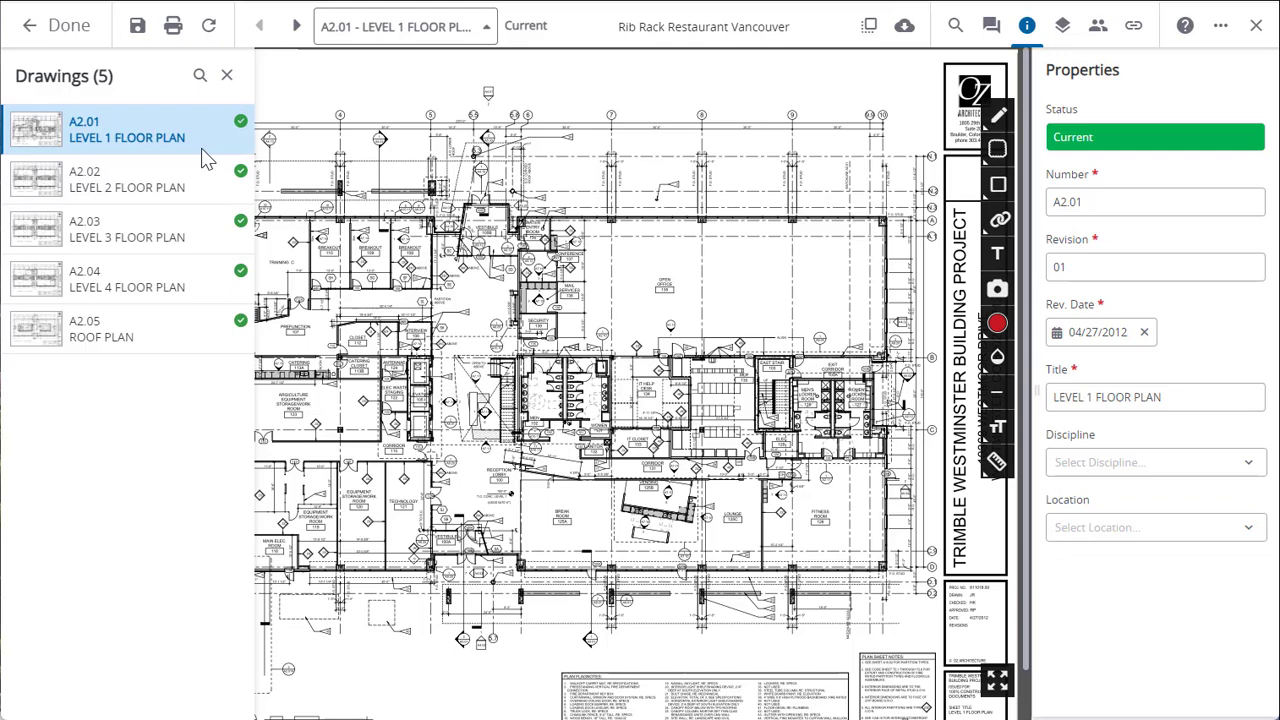
click(227, 75)
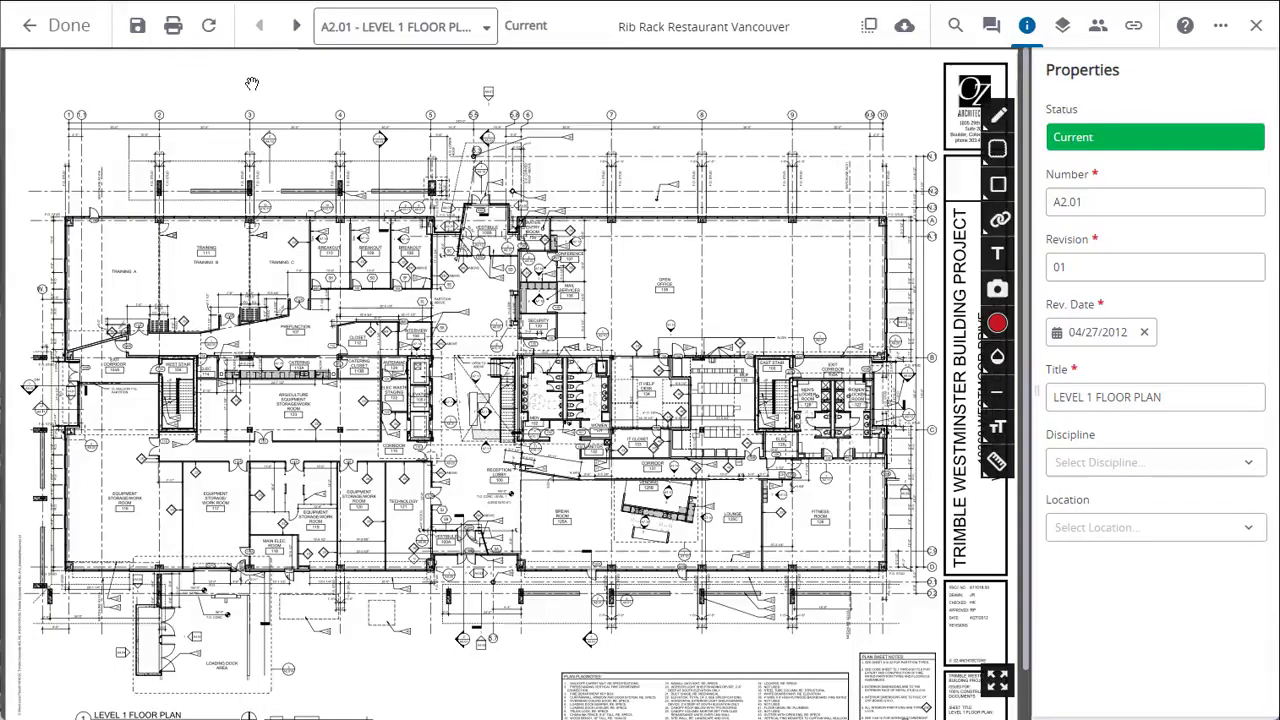
Examine the Level 1 floor plan close up around the vestibule and security rooms, in both normal and full-screen view.
scroll(464, 289, up, 5)
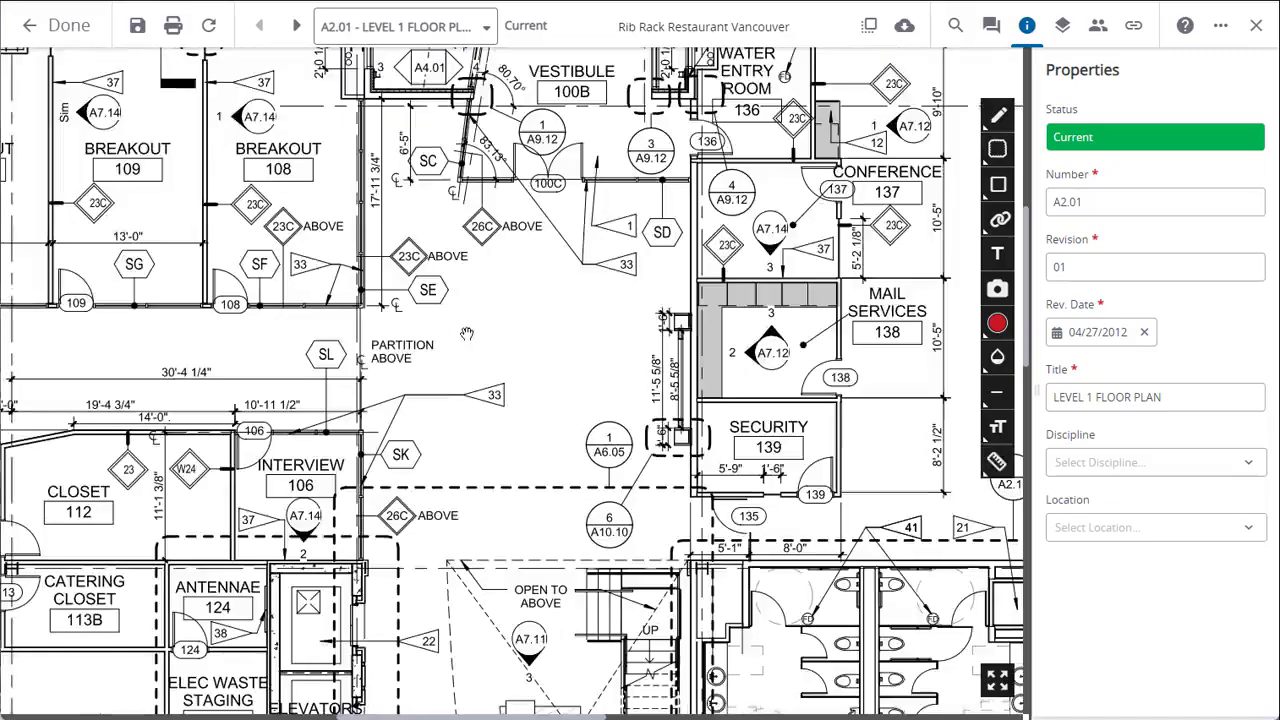
drag(507, 298, 449, 351)
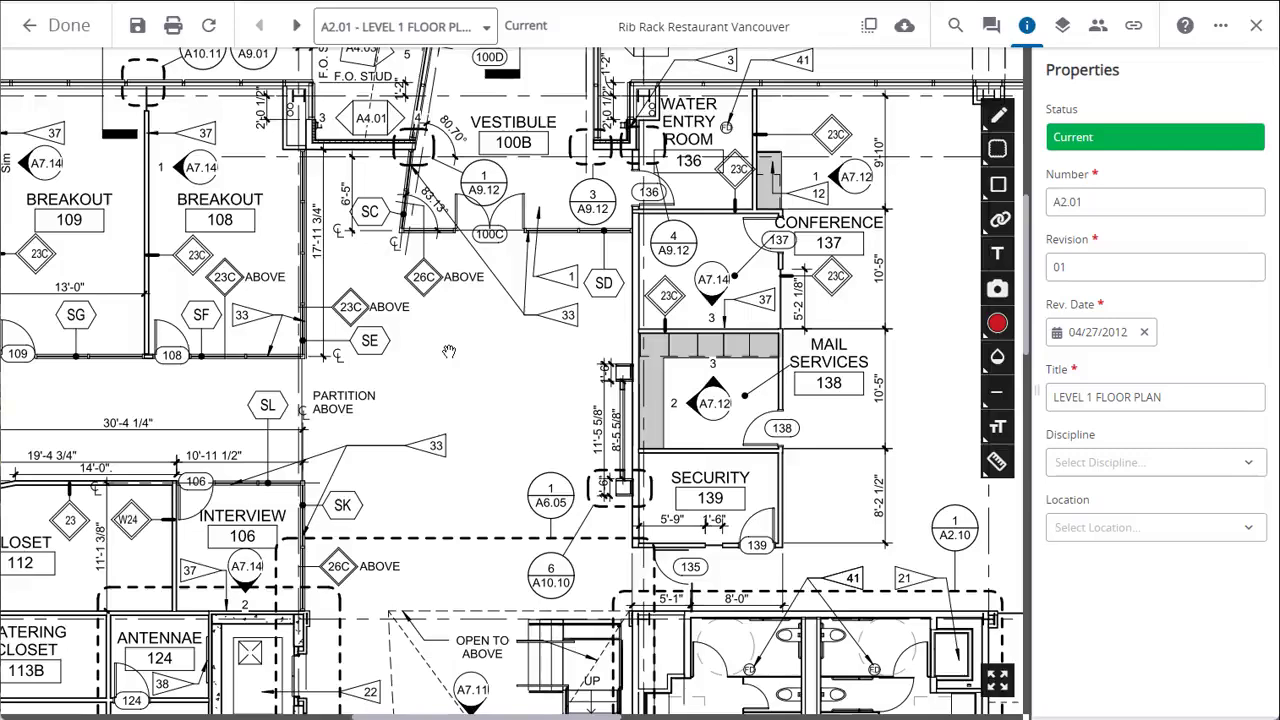
click(997, 683)
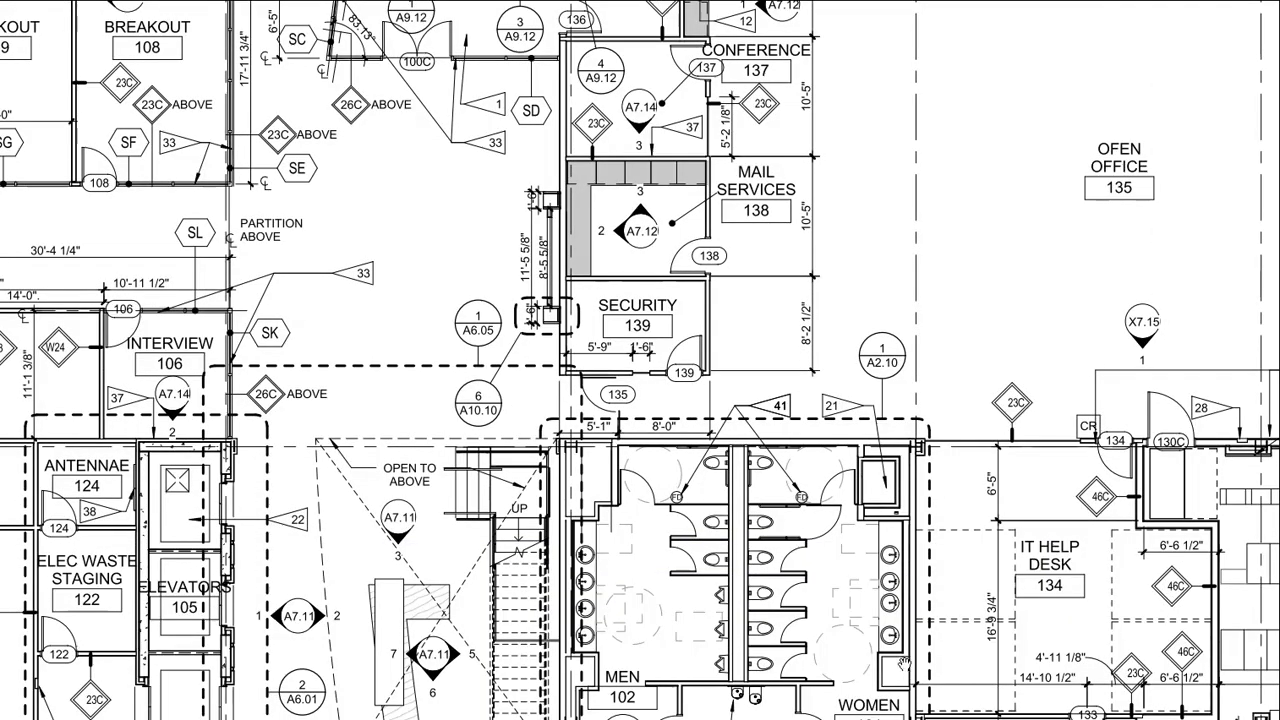
key(Escape)
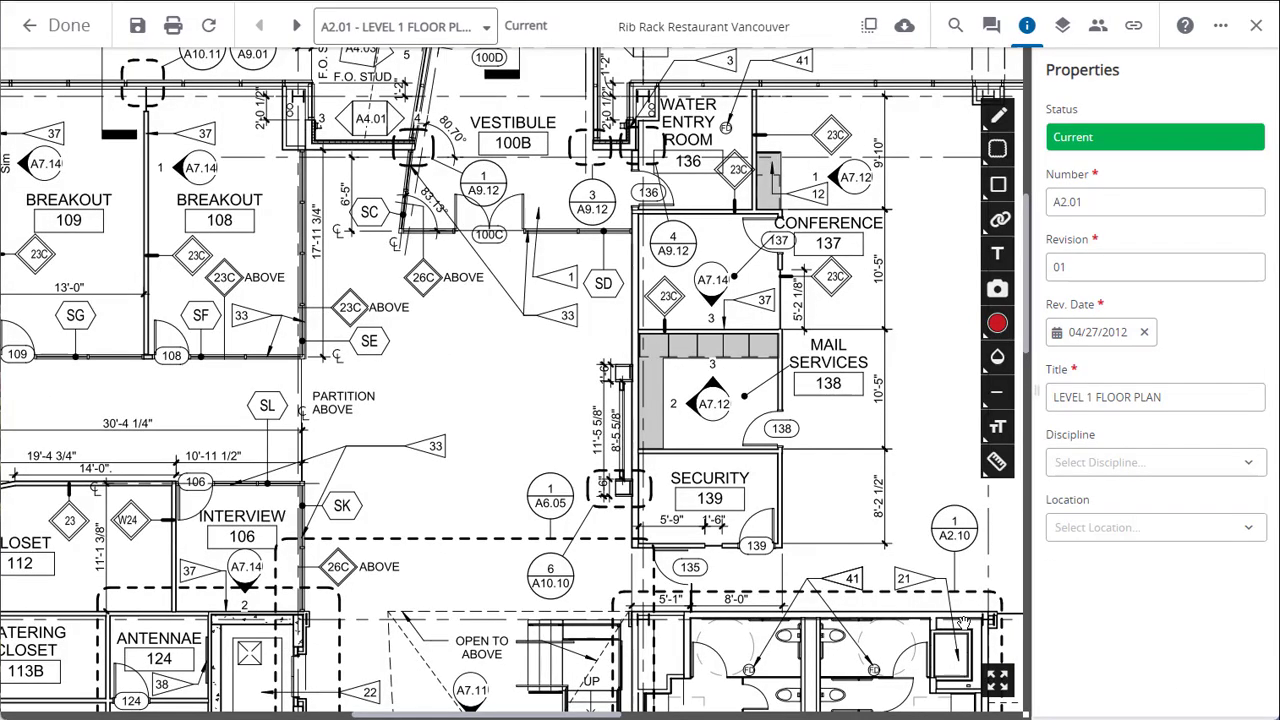
scroll(813, 416, down, 5)
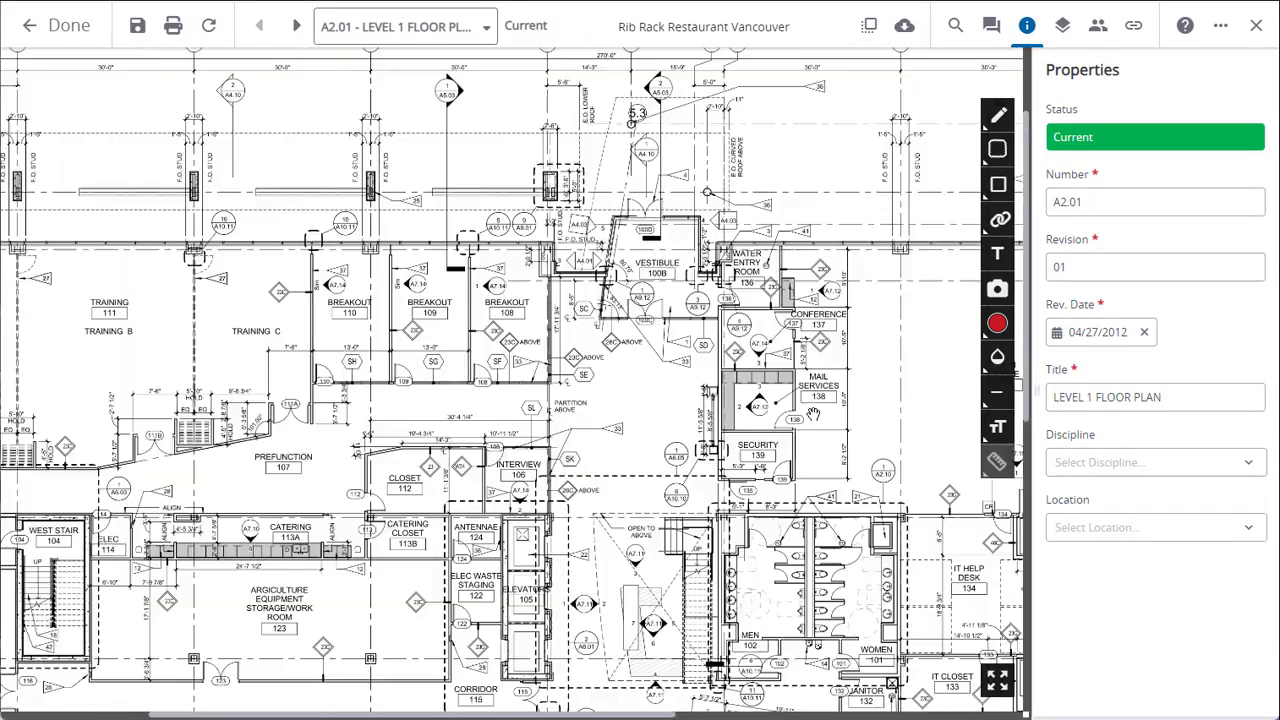
scroll(813, 416, up, 3)
drag(813, 416, 696, 333)
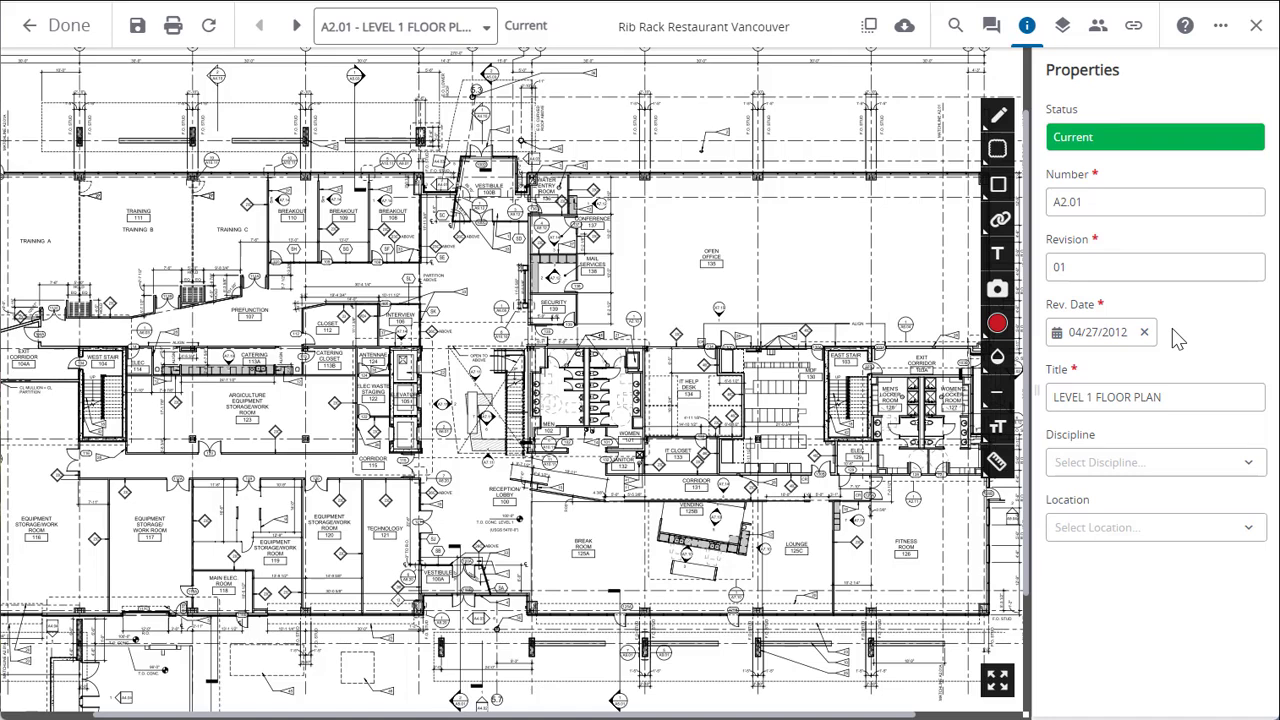
click(1255, 470)
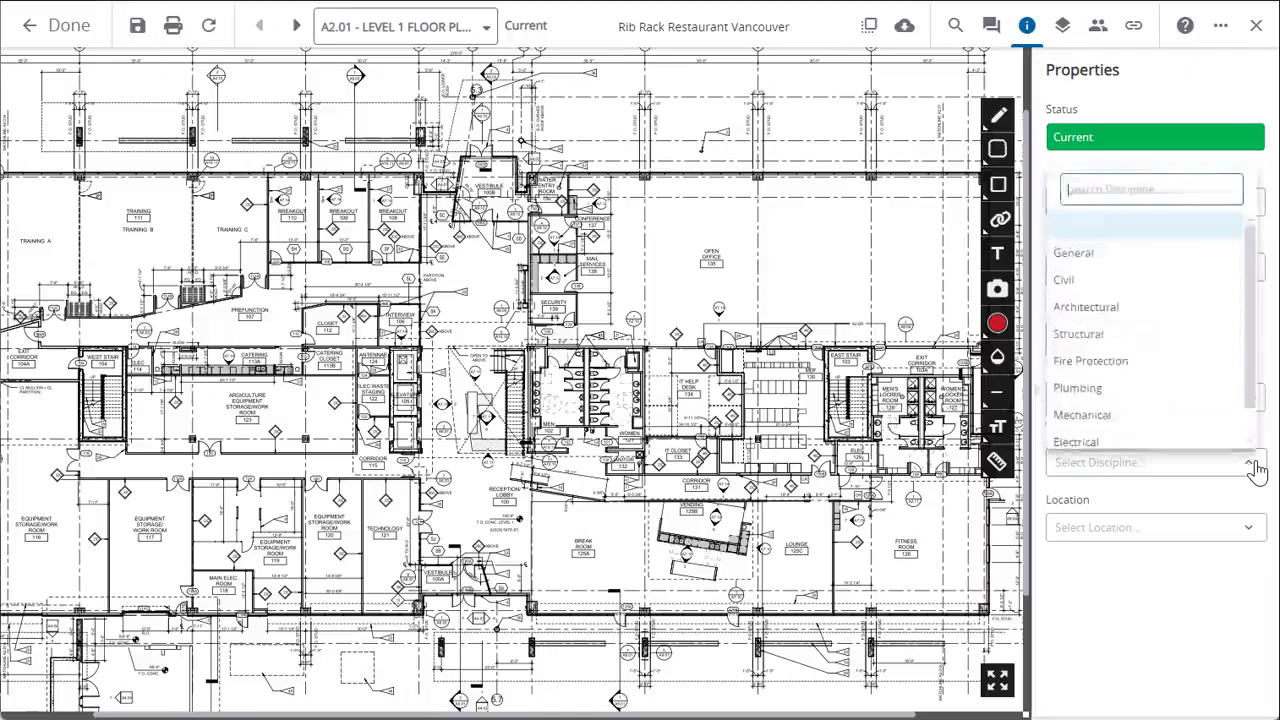
click(1258, 468)
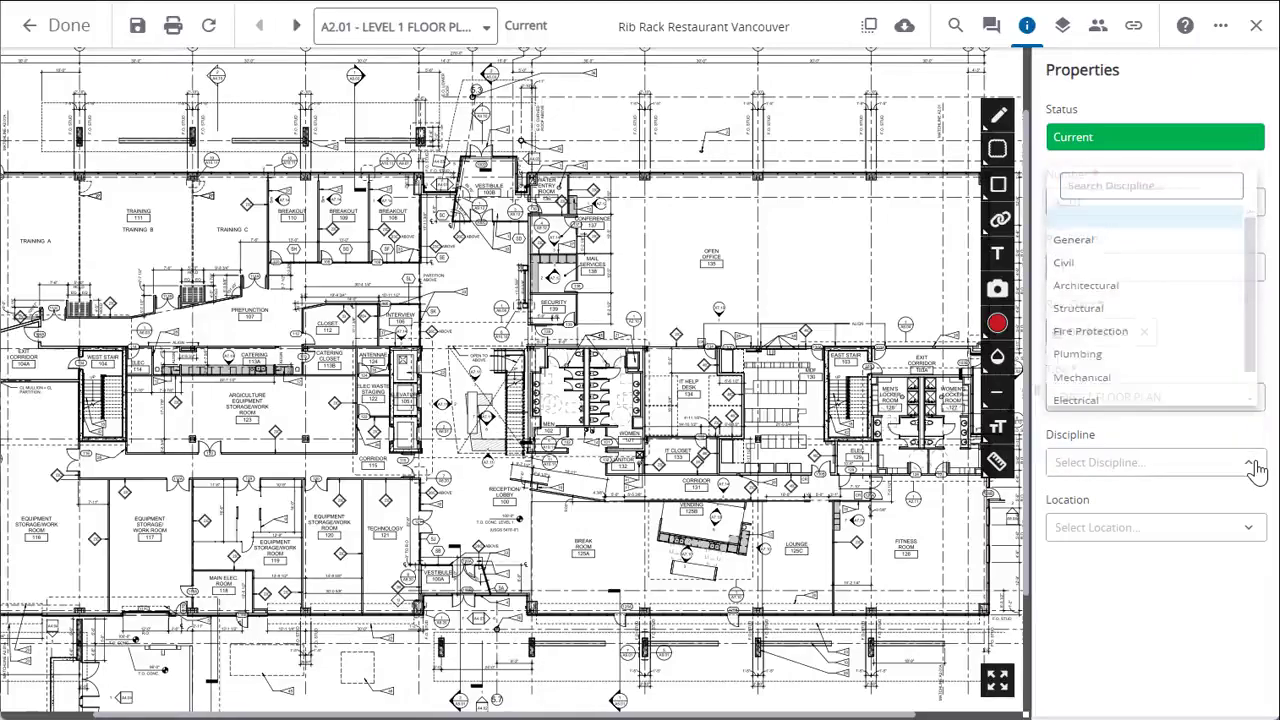
click(1253, 538)
click(1250, 537)
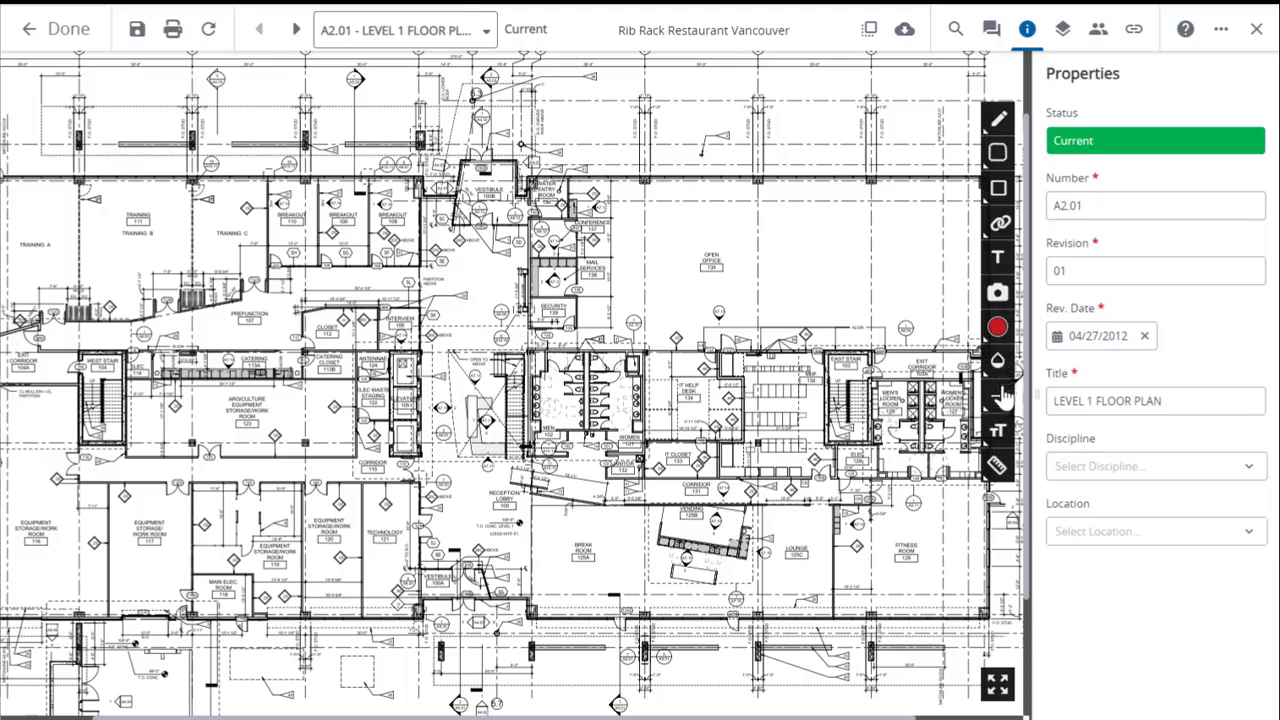
Set the markup style to red with the middle fill opacity, a thicker line and a larger text size.
click(997, 330)
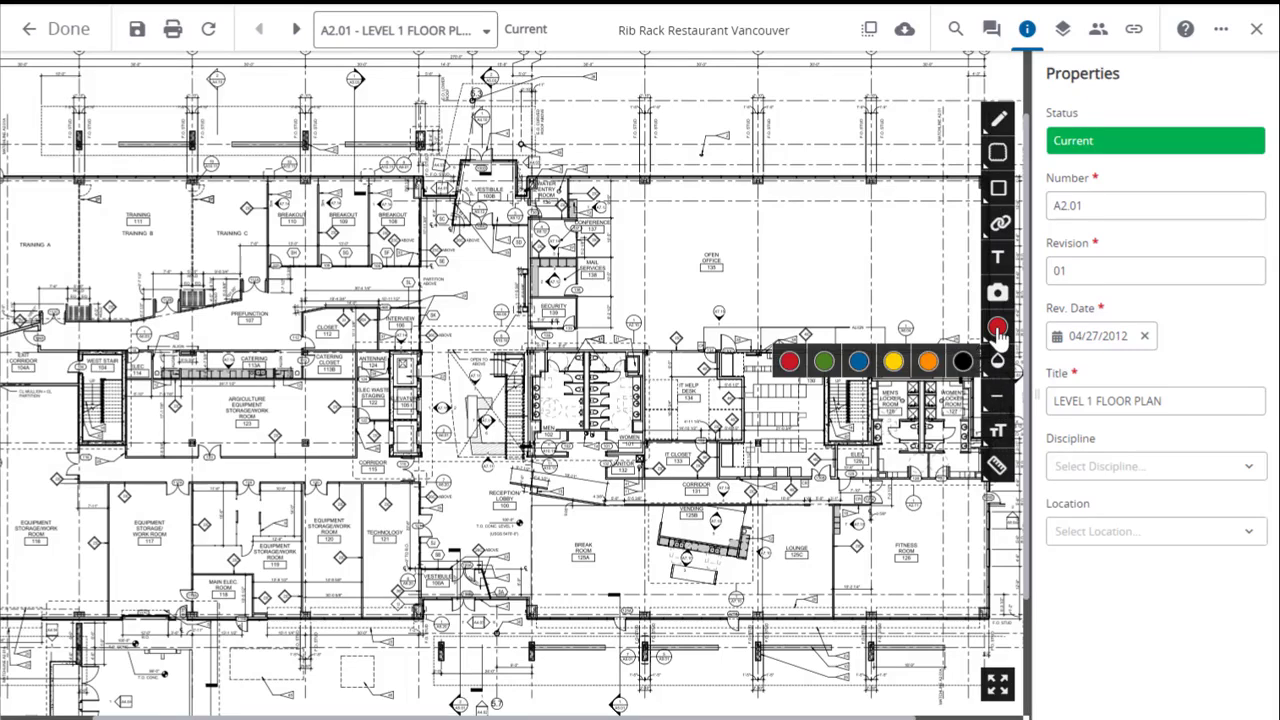
click(790, 362)
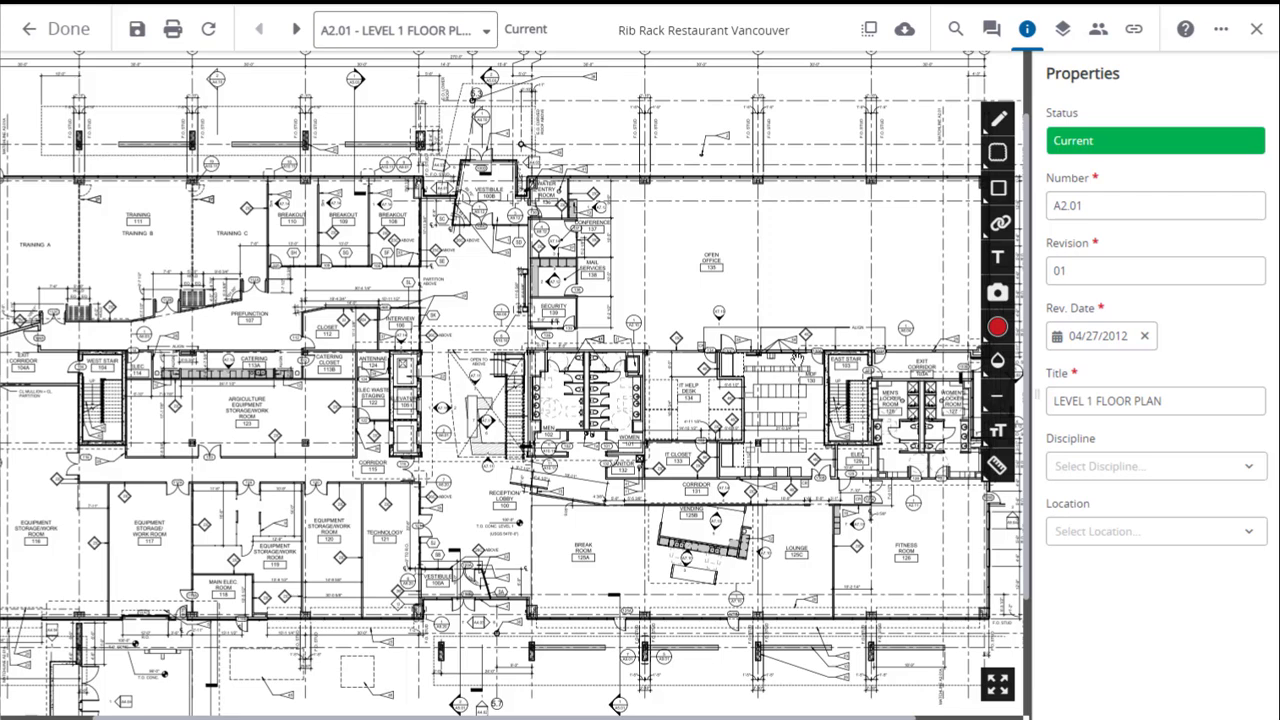
click(997, 362)
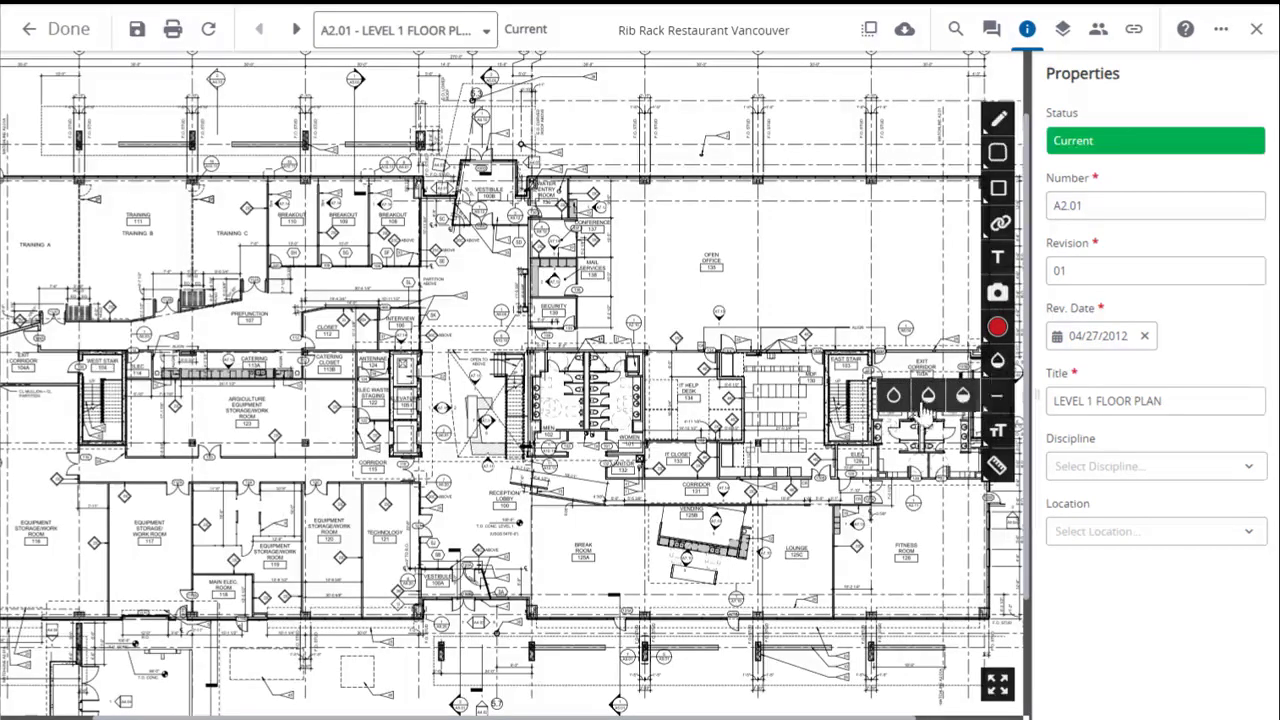
click(928, 398)
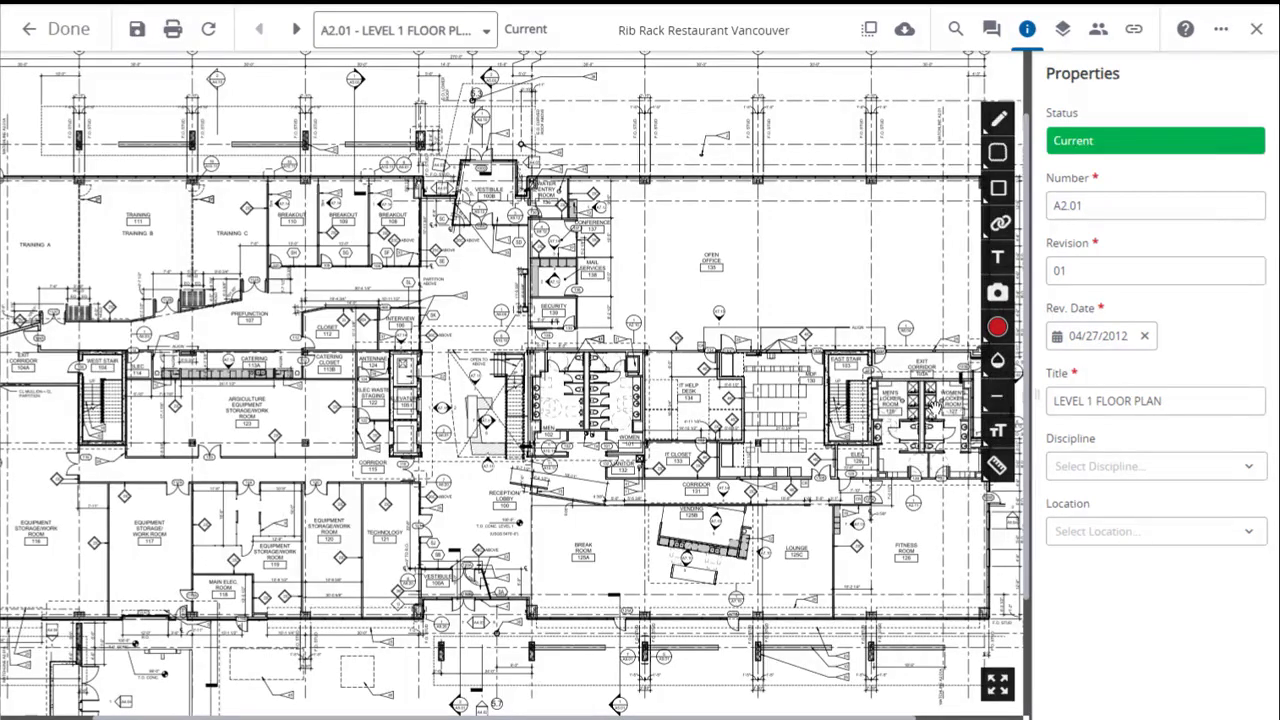
click(998, 400)
click(966, 438)
click(998, 438)
click(964, 466)
Draw a freehand pen markup in the Open Office 135 area and delete it.
click(1000, 121)
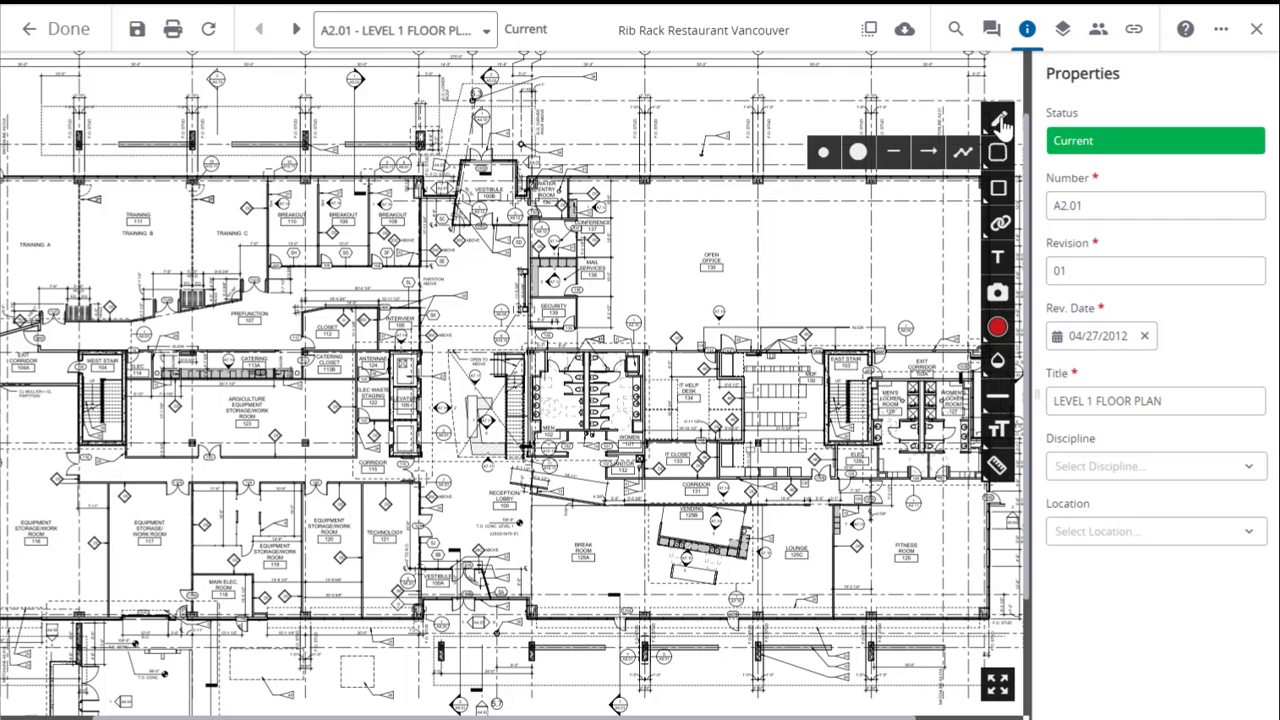
click(824, 160)
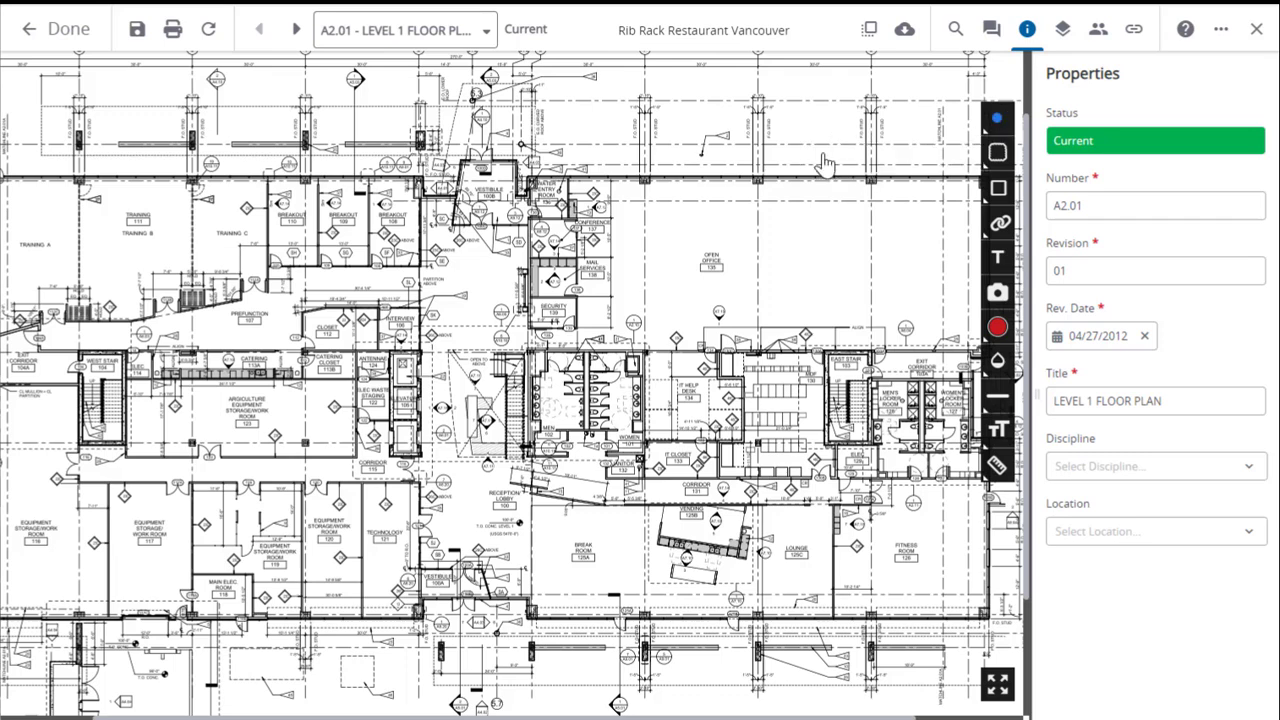
mouse_move(818, 237)
mouse_down()
mouse_move(814, 254)
mouse_move(752, 242)
mouse_move(814, 226)
mouse_move(824, 258)
mouse_up()
click(862, 182)
Draw a translucent red highlighter markup in the Open Office 135 area and delete it.
click(998, 119)
click(858, 152)
mouse_move(795, 218)
mouse_down()
mouse_move(788, 257)
mouse_move(846, 223)
mouse_move(822, 258)
mouse_up()
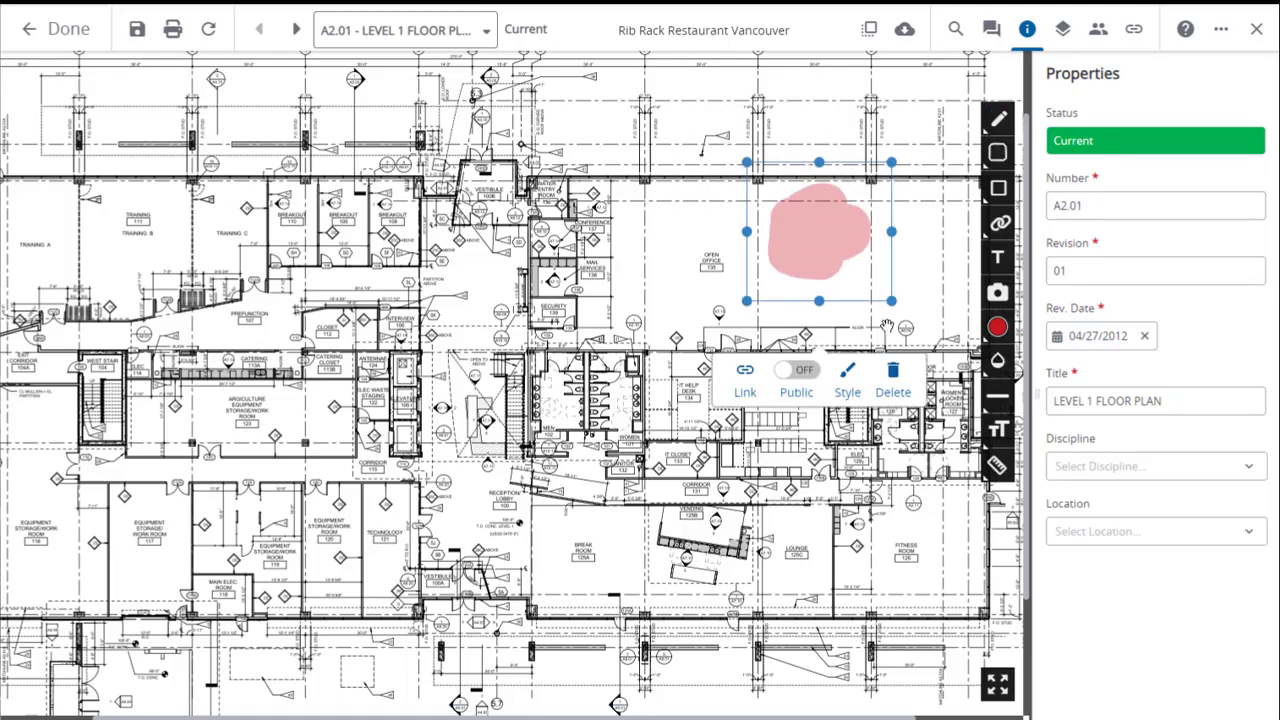
click(896, 376)
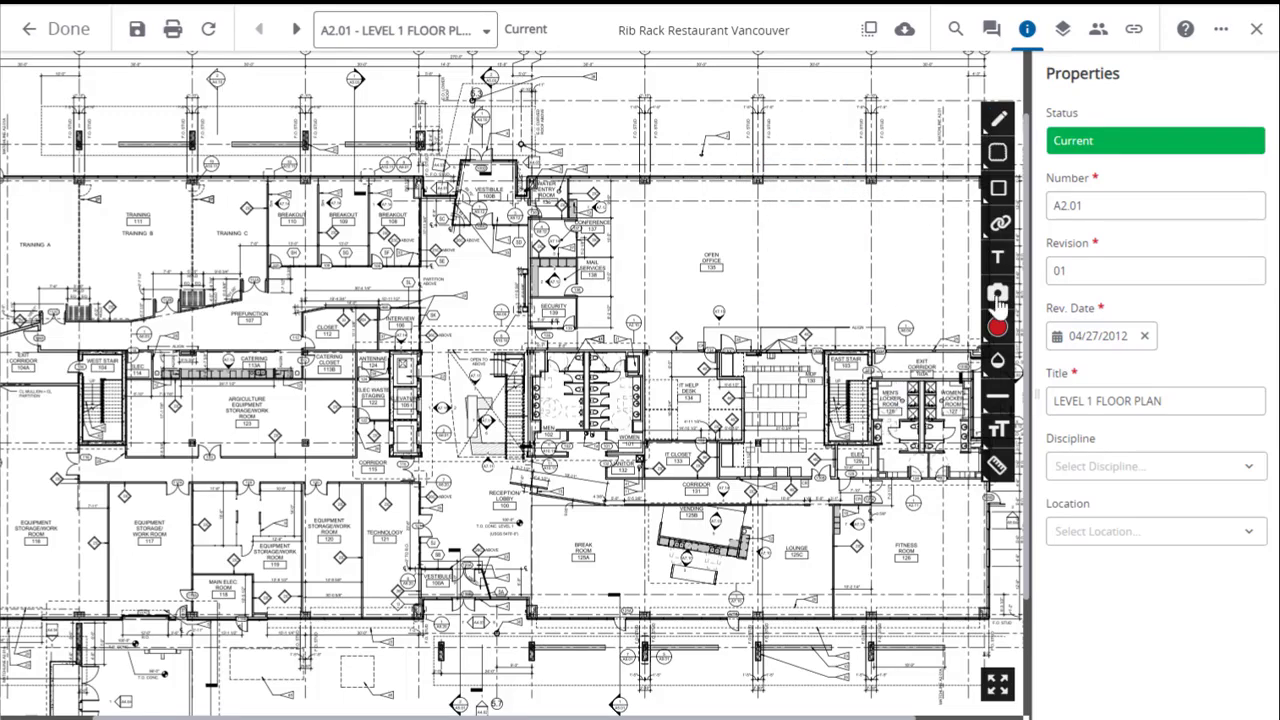
Draw a straight horizontal line markup across the Open Office 135 area and delete it.
click(998, 119)
click(897, 153)
mouse_move(690, 214)
mouse_down()
mouse_move(740, 224)
mouse_move(903, 212)
mouse_up()
click(869, 172)
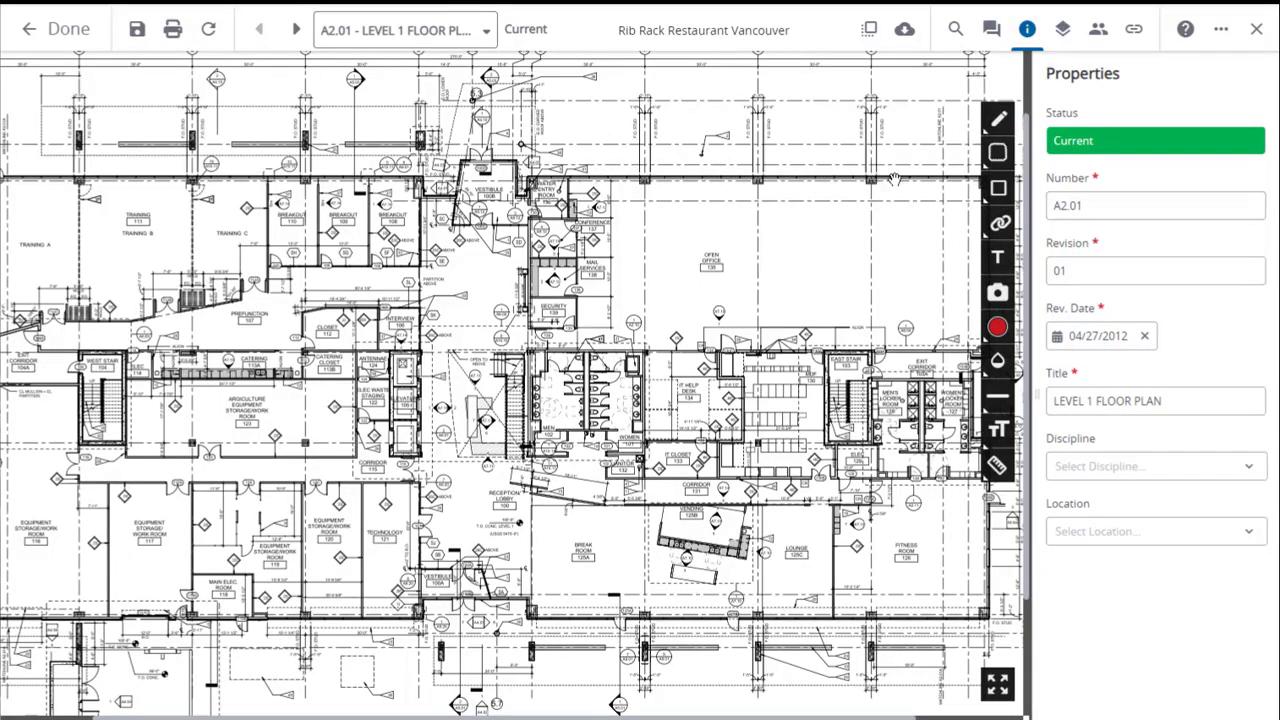
Draw a diagonal arrow markup in the Open Office 135 area and delete it.
click(999, 122)
click(927, 159)
drag(758, 216, 845, 328)
click(885, 180)
Draw a four-segment zigzag polyline markup across the Open Office 135 area and delete it.
click(999, 122)
click(963, 150)
click(677, 291)
click(728, 231)
click(767, 304)
click(820, 232)
double_click(868, 303)
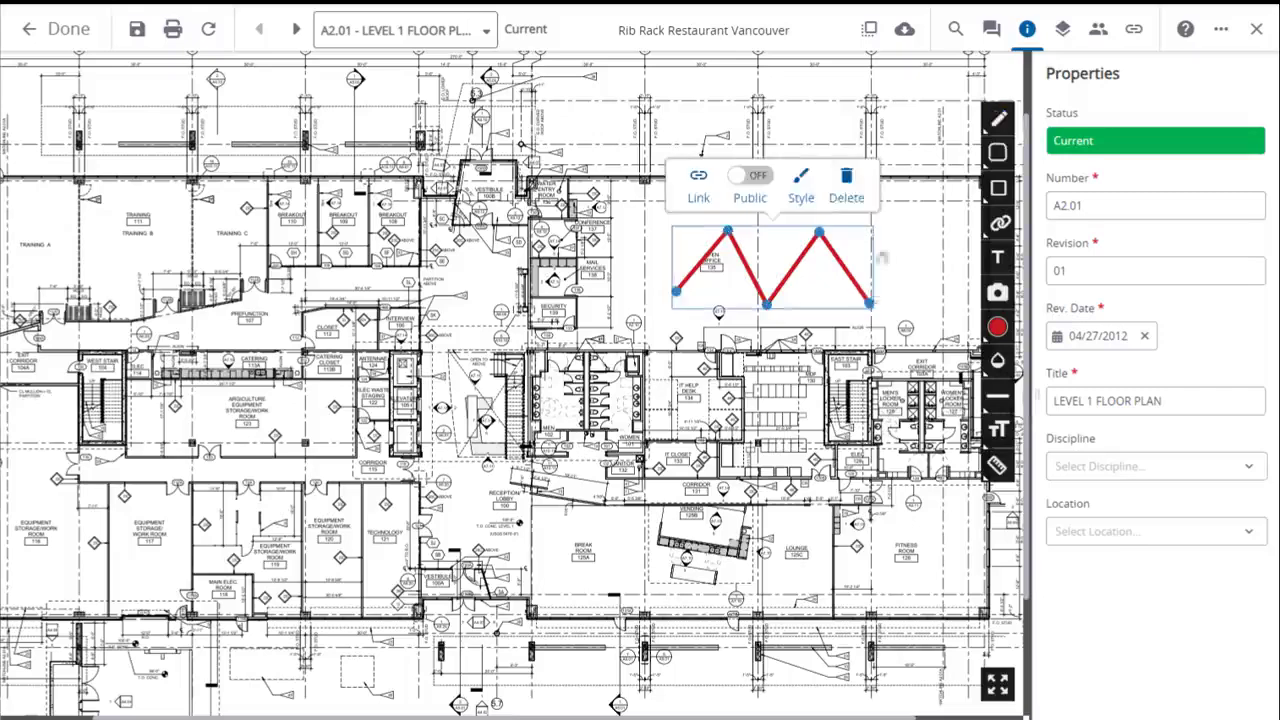
click(849, 178)
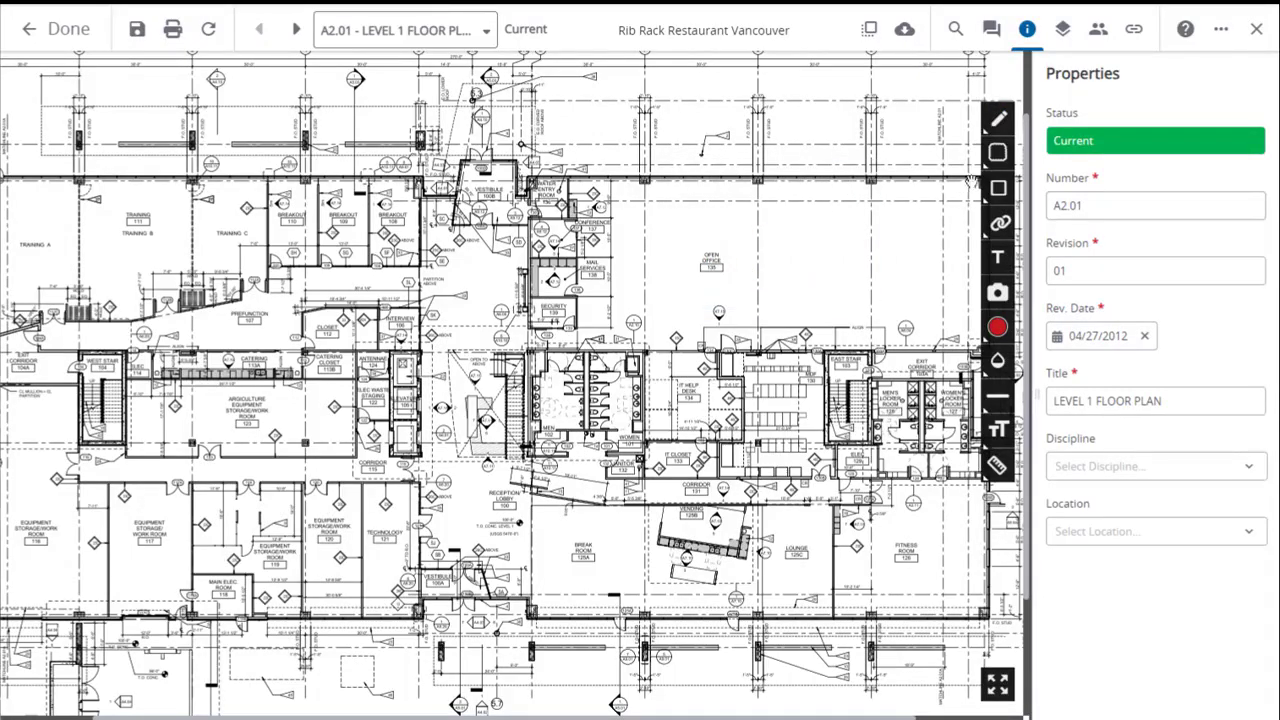
Draw a rectangular cloud markup over the Open Office 135 area and delete it.
click(996, 156)
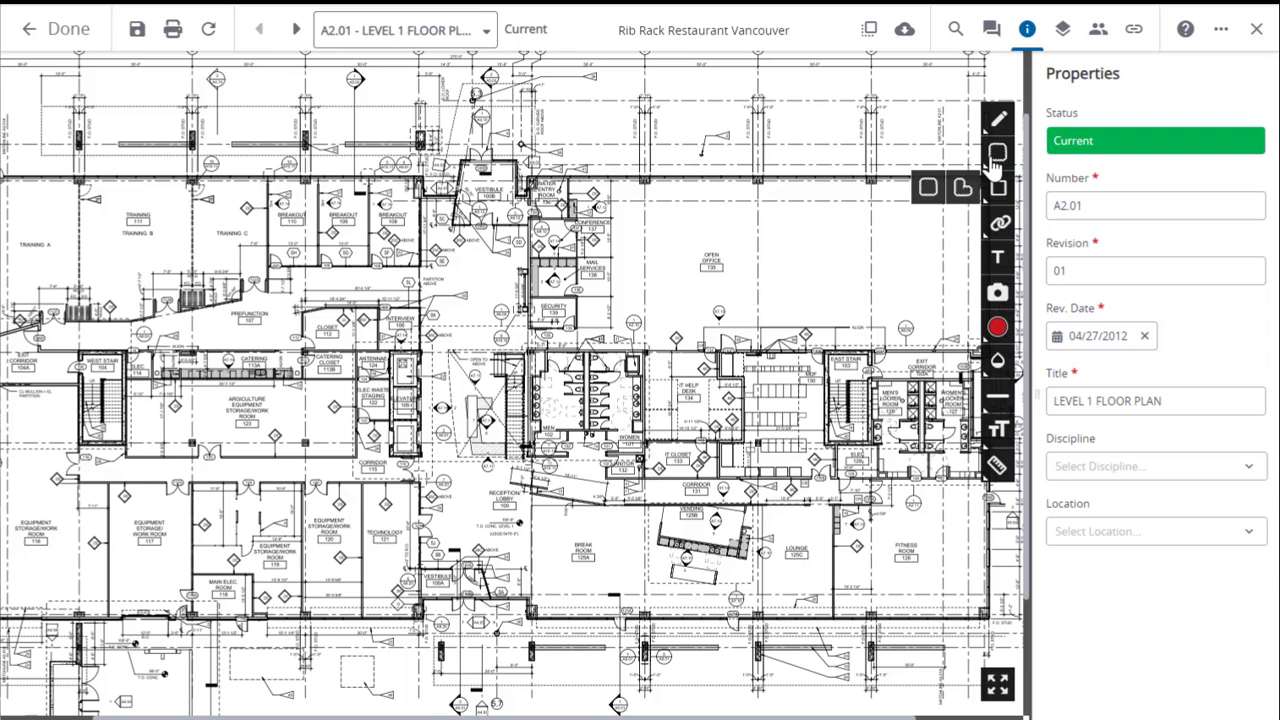
click(928, 190)
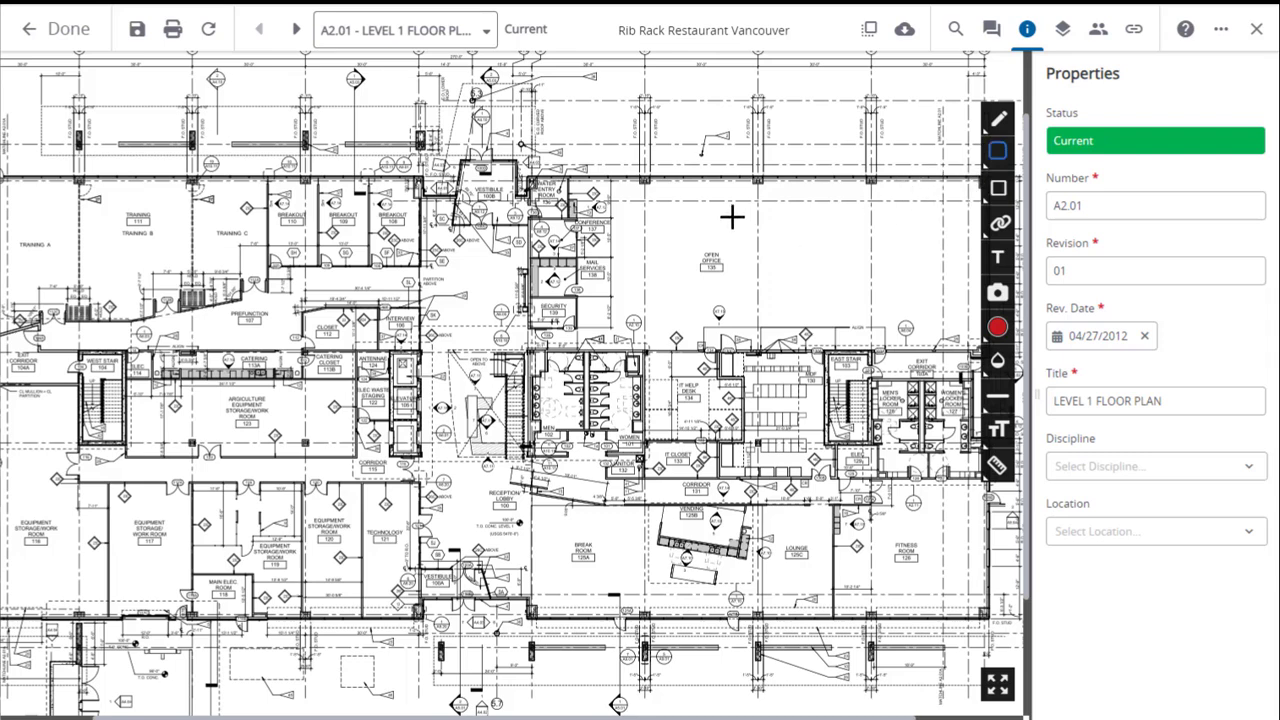
drag(681, 211, 846, 316)
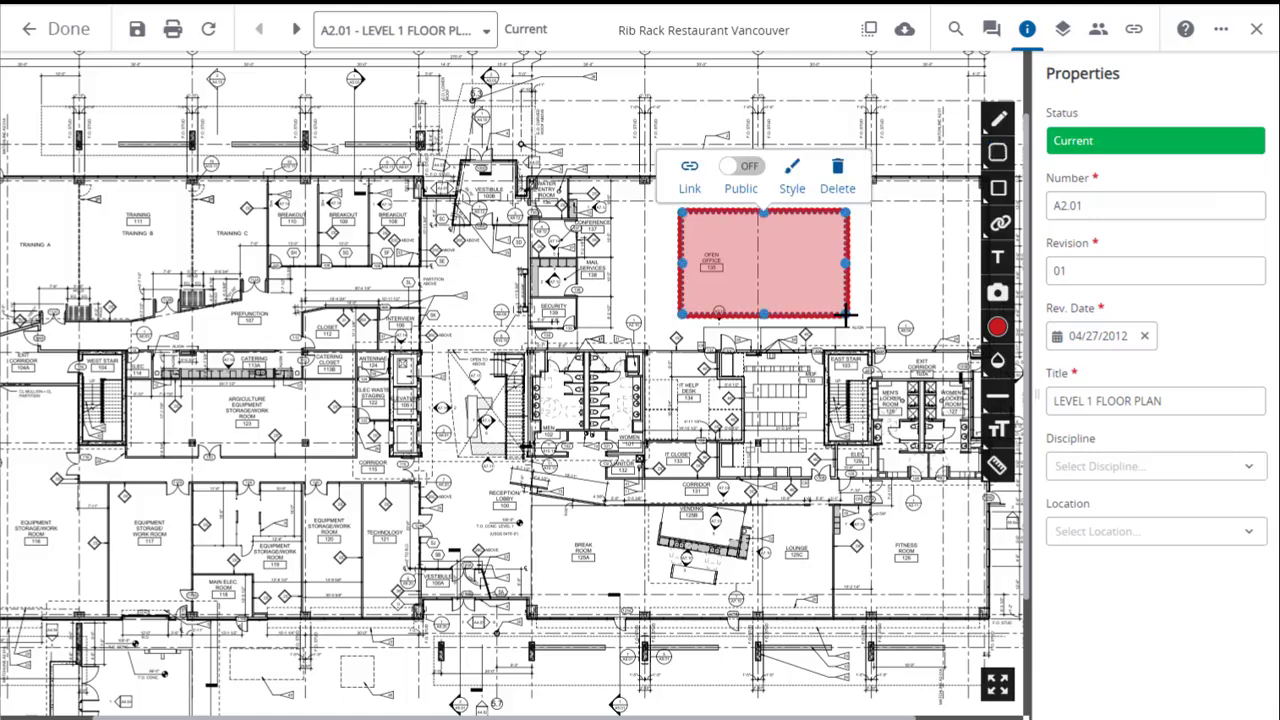
click(836, 175)
Draw a five-sided polygon cloud markup over the Open Office 135 area and delete it.
click(997, 188)
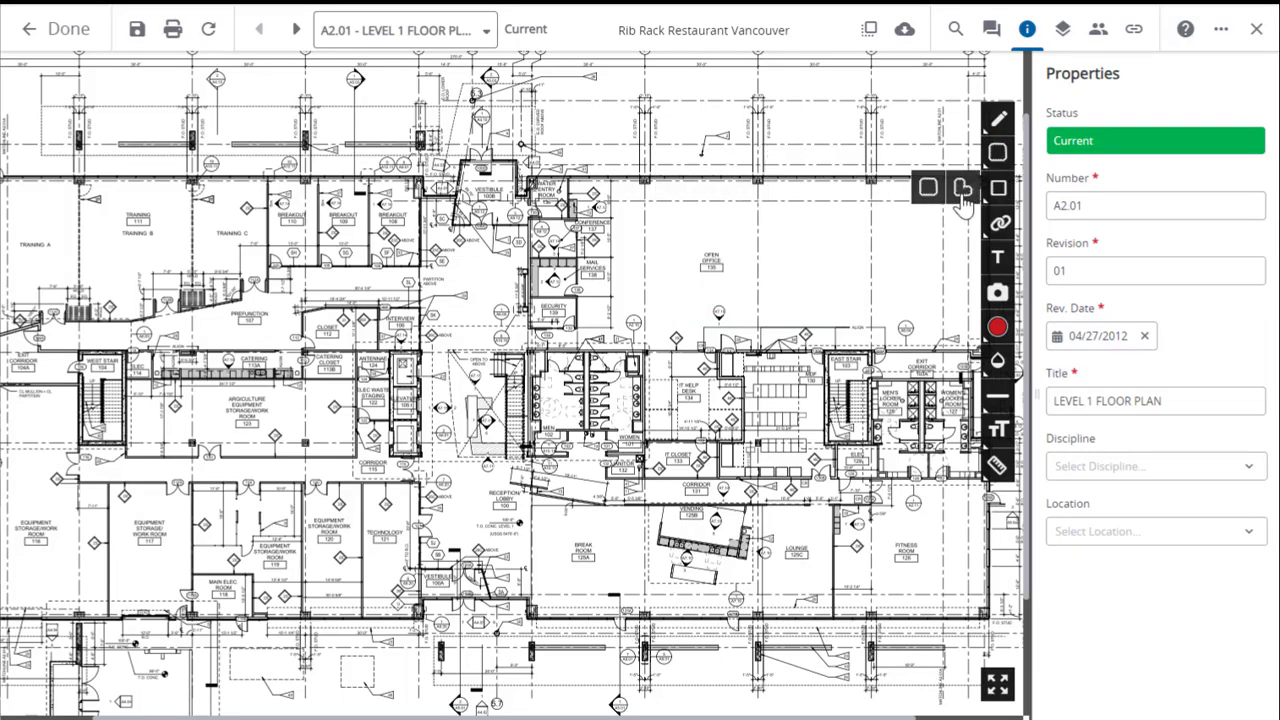
click(963, 192)
mouse_move(710, 205)
mouse_down()
mouse_move(853, 205)
mouse_move(848, 284)
mouse_move(775, 322)
mouse_move(692, 318)
mouse_move(713, 207)
mouse_up()
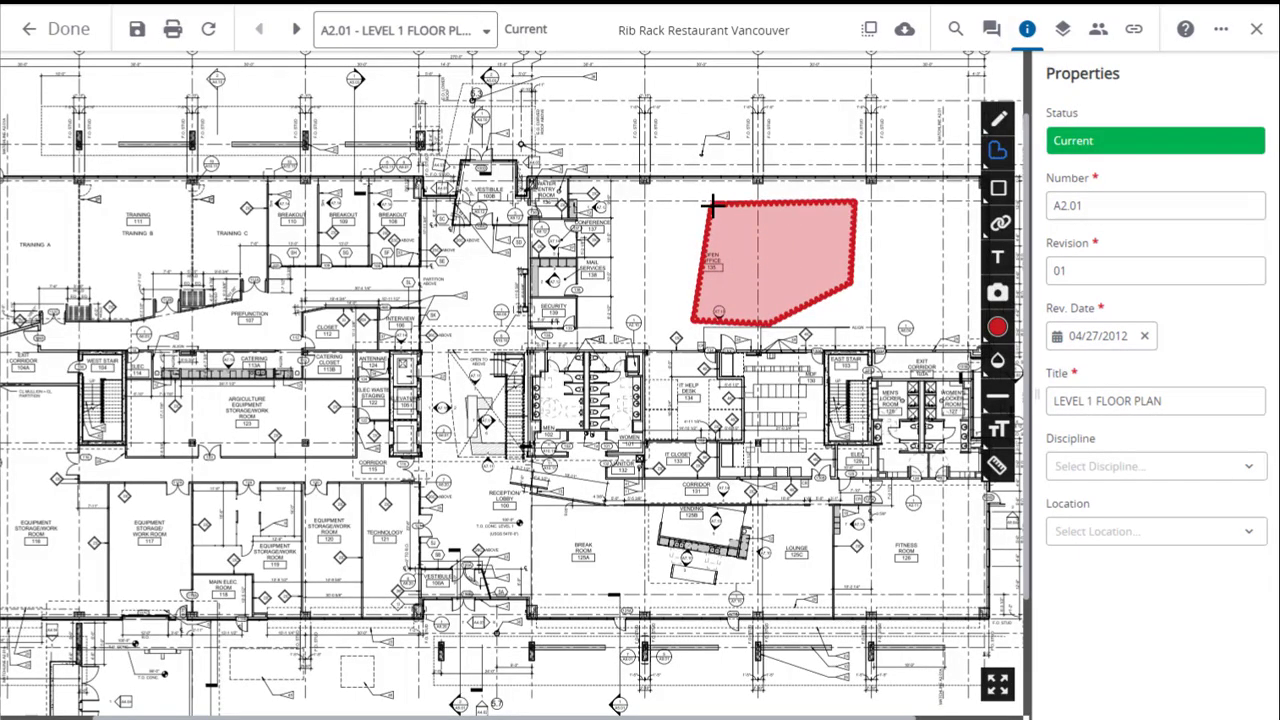
click(848, 358)
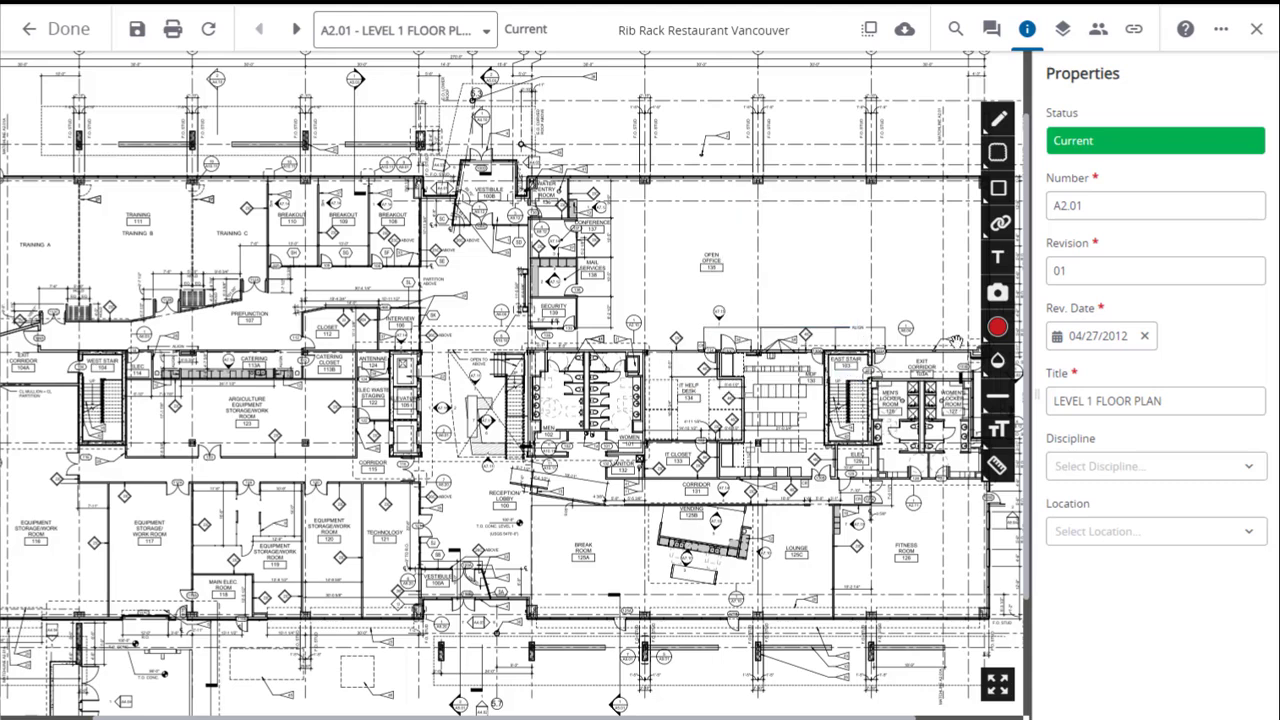
Draw a plain rectangle markup over the Open Office 135 area and delete it.
click(998, 190)
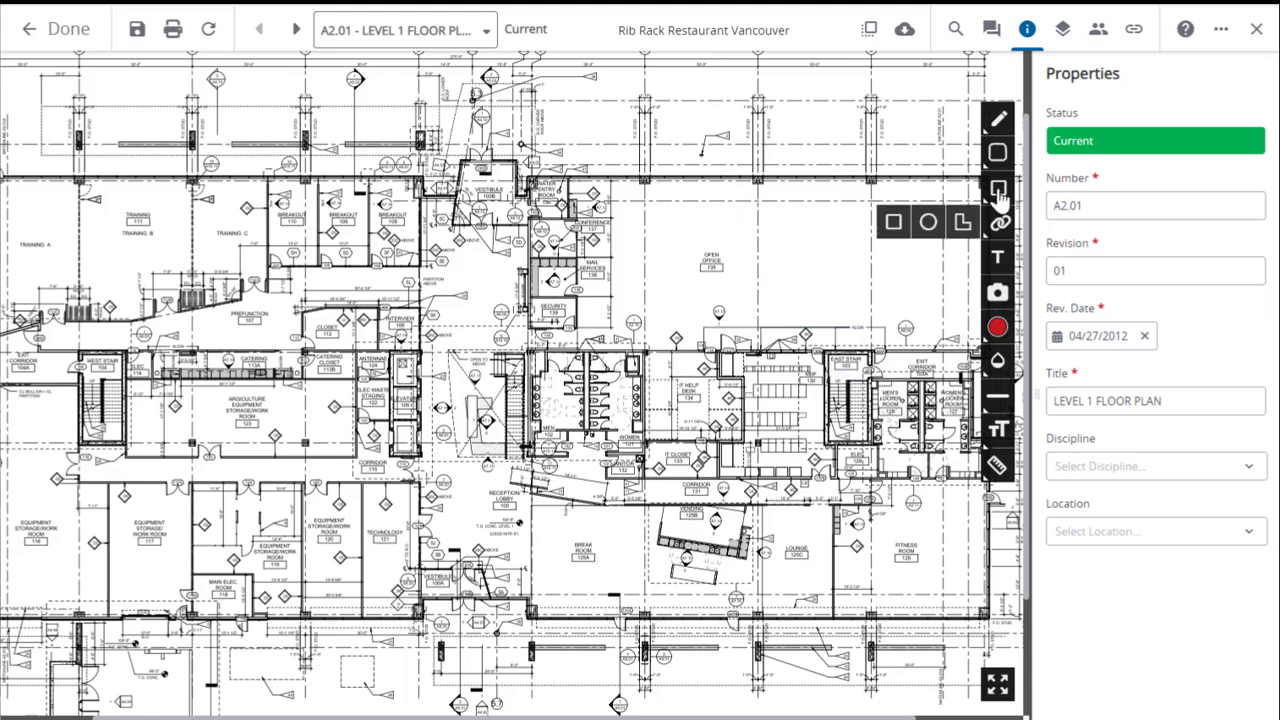
click(893, 221)
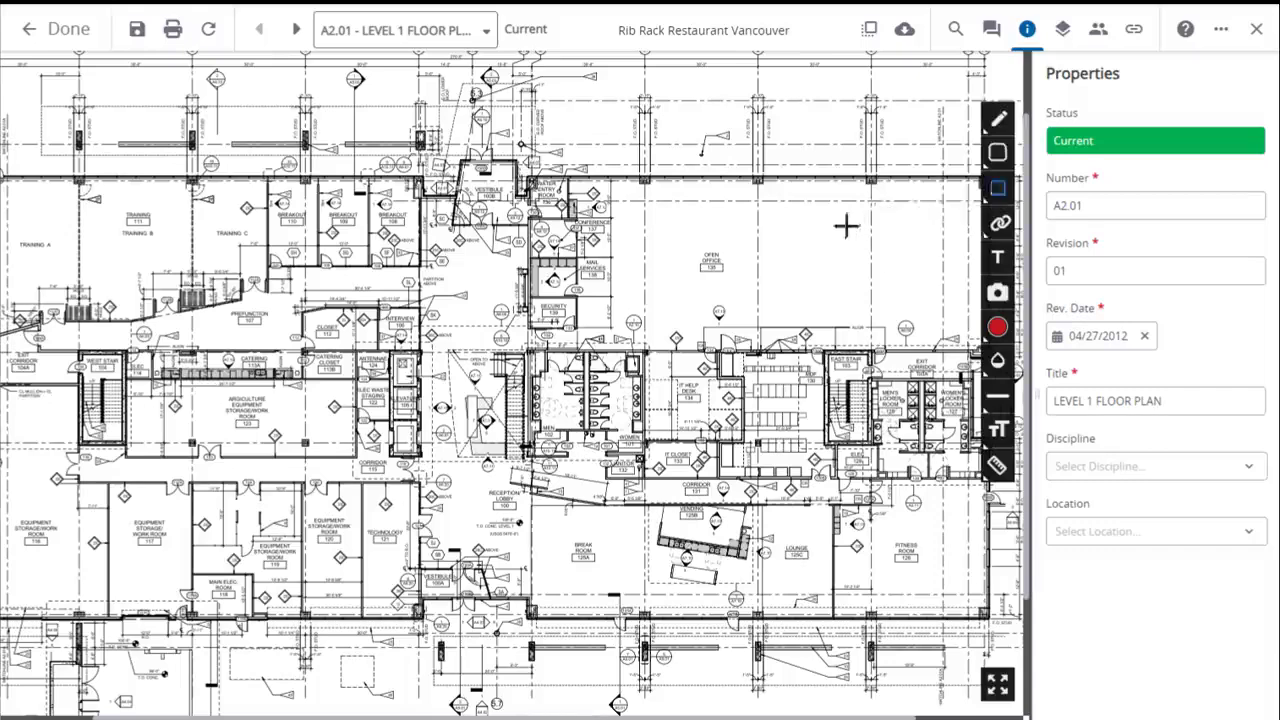
drag(701, 209, 837, 323)
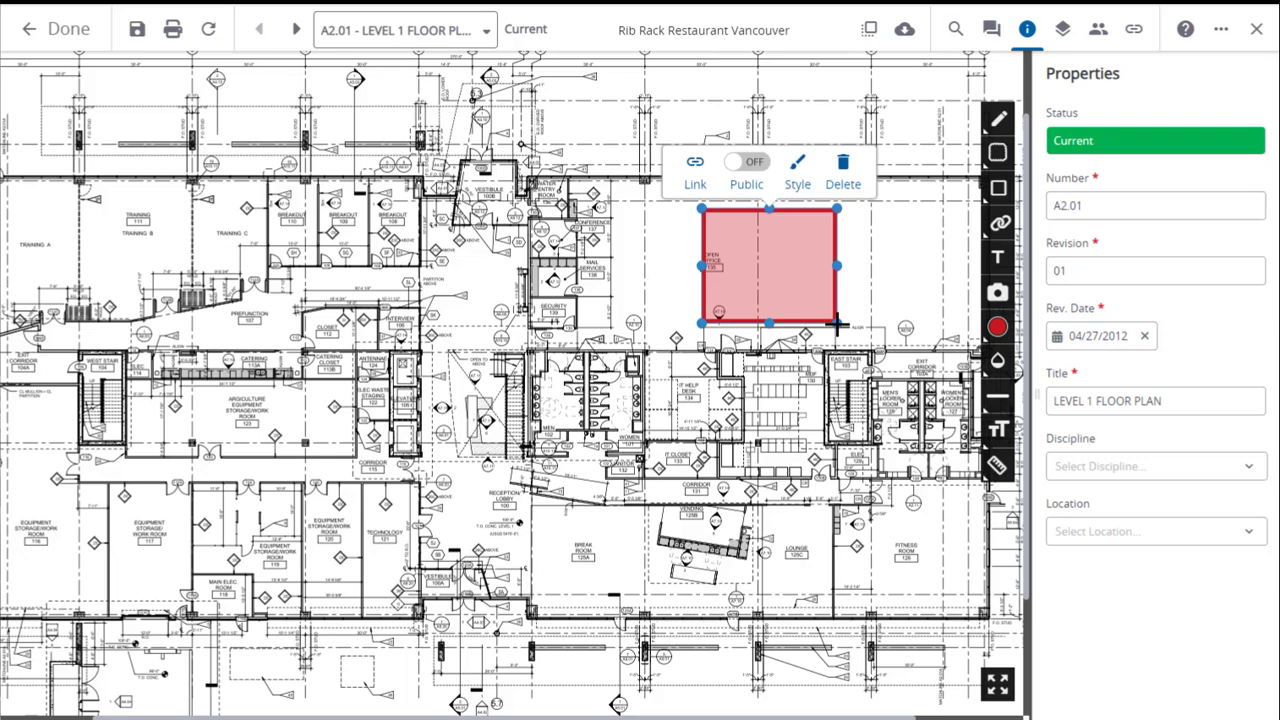
click(843, 168)
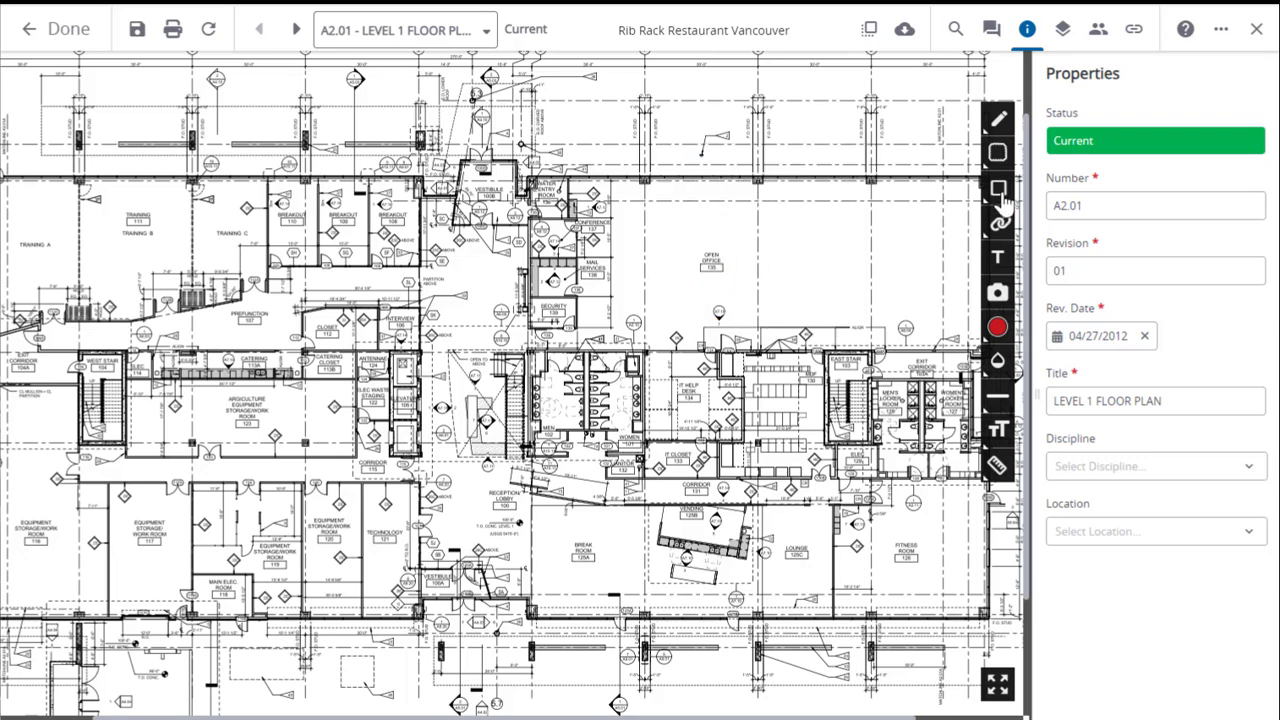
Draw an ellipse markup beside the Open Office 135 label and delete it.
click(1001, 199)
click(930, 224)
drag(778, 213, 857, 300)
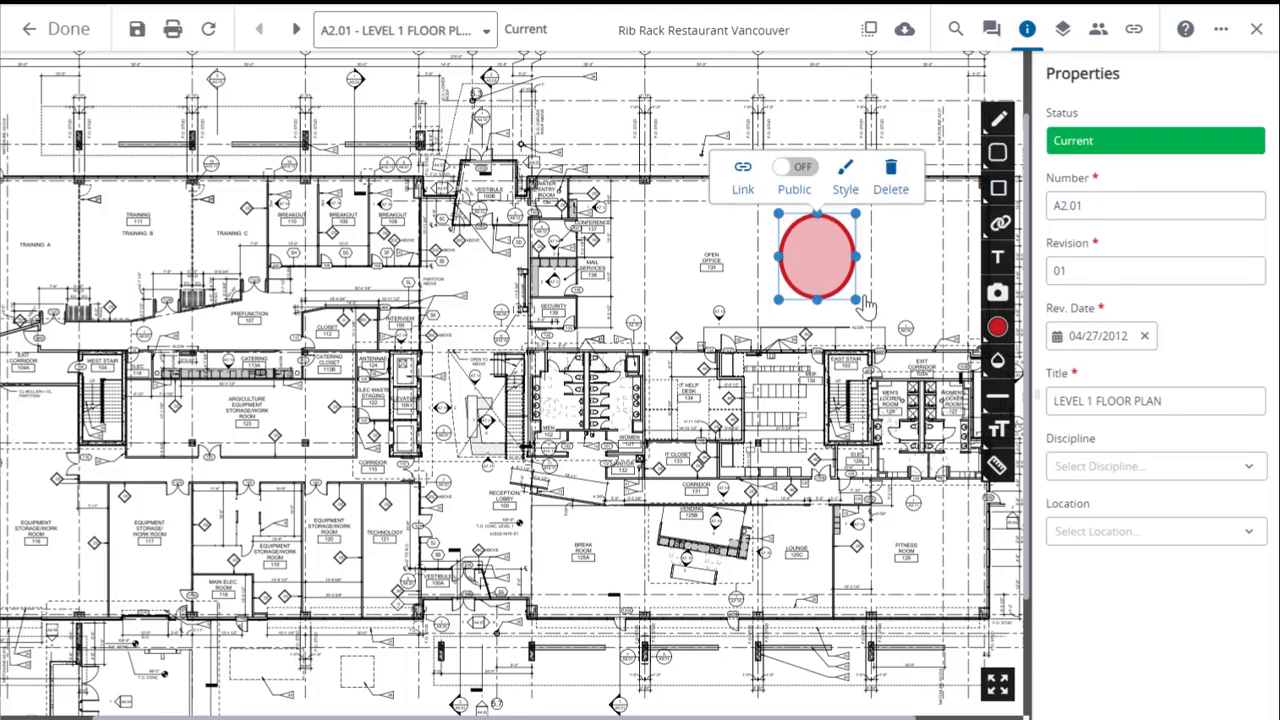
click(890, 178)
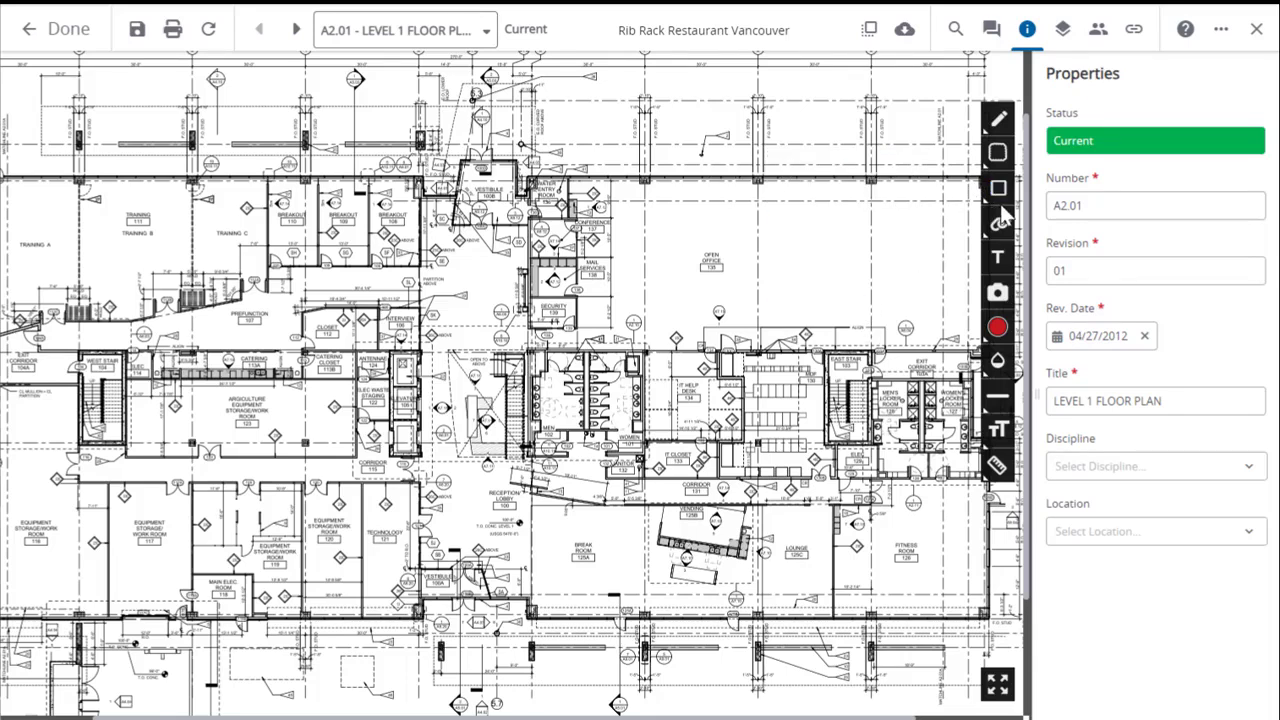
Draw a closed straight-edged polygon markup beside the Open Office 135 label and delete it.
click(1001, 199)
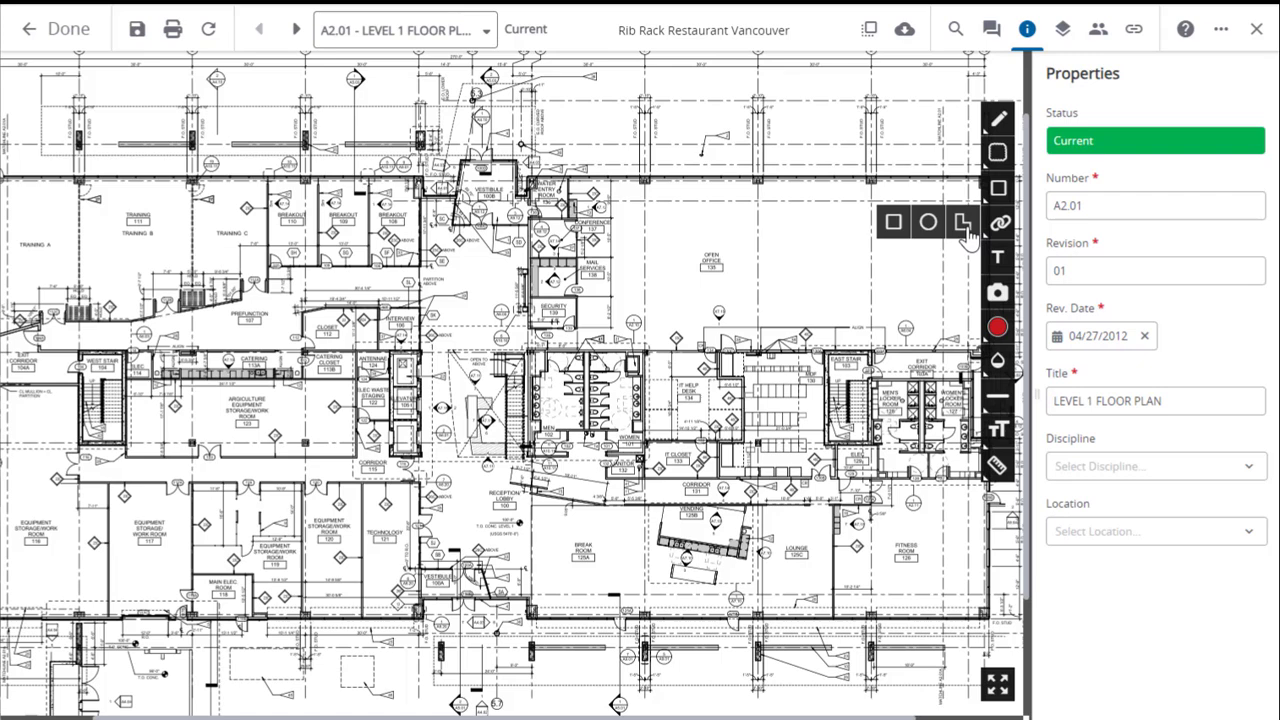
click(962, 223)
click(766, 222)
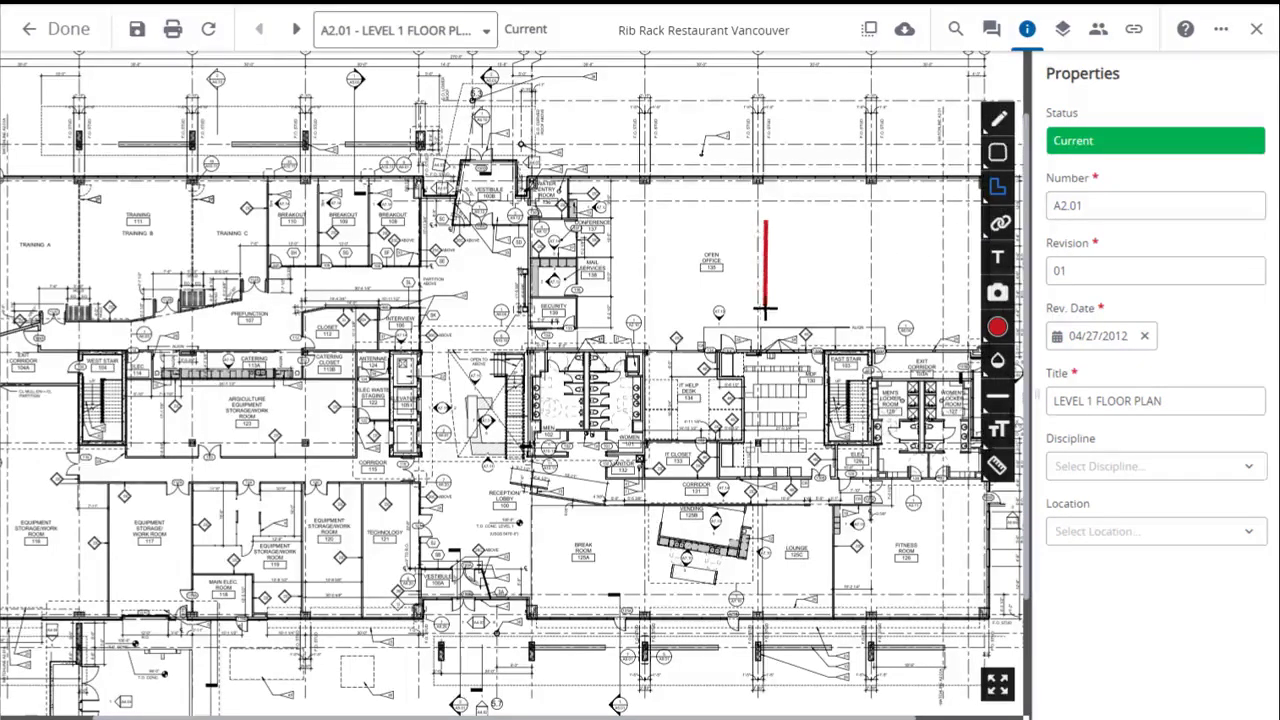
click(766, 308)
click(864, 302)
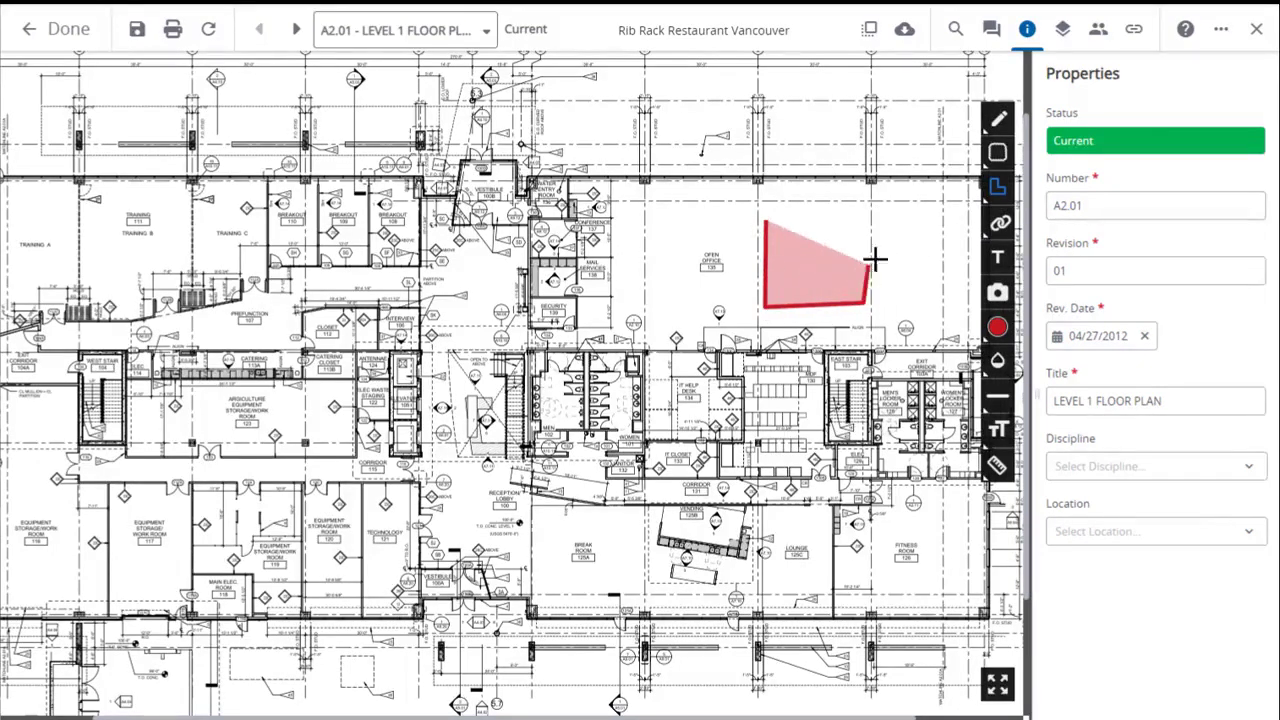
click(886, 192)
click(766, 222)
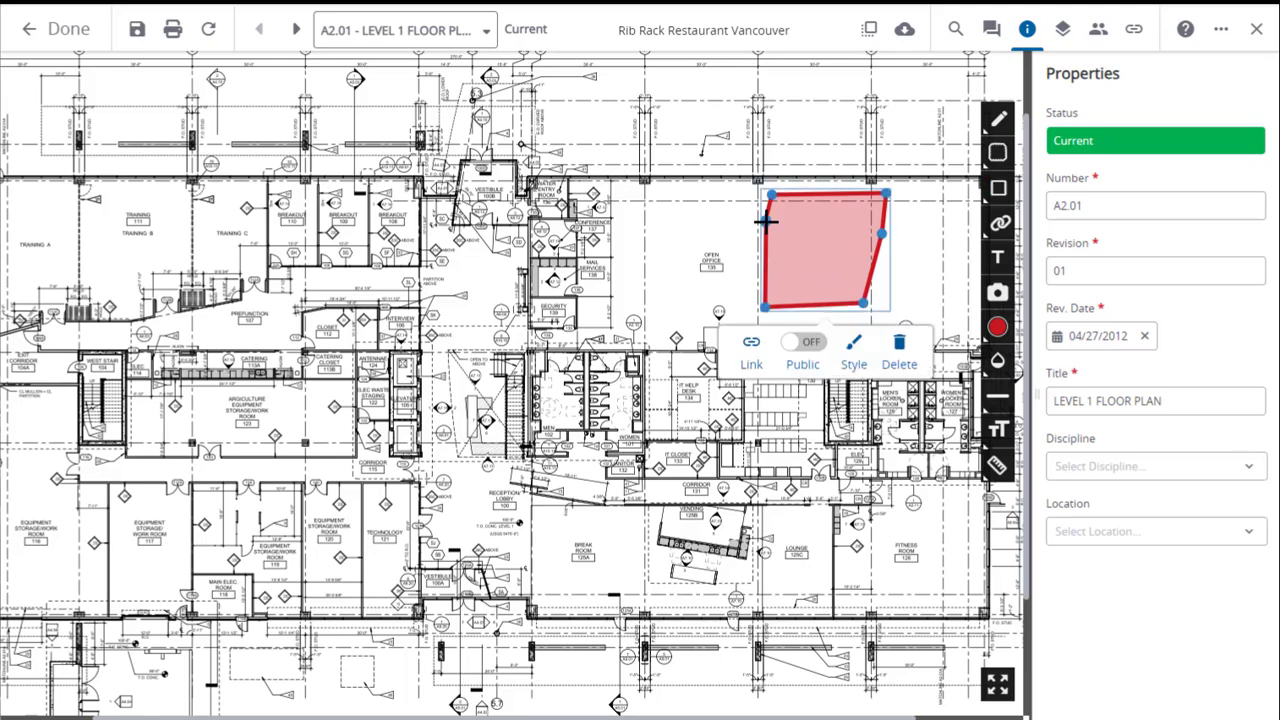
click(902, 350)
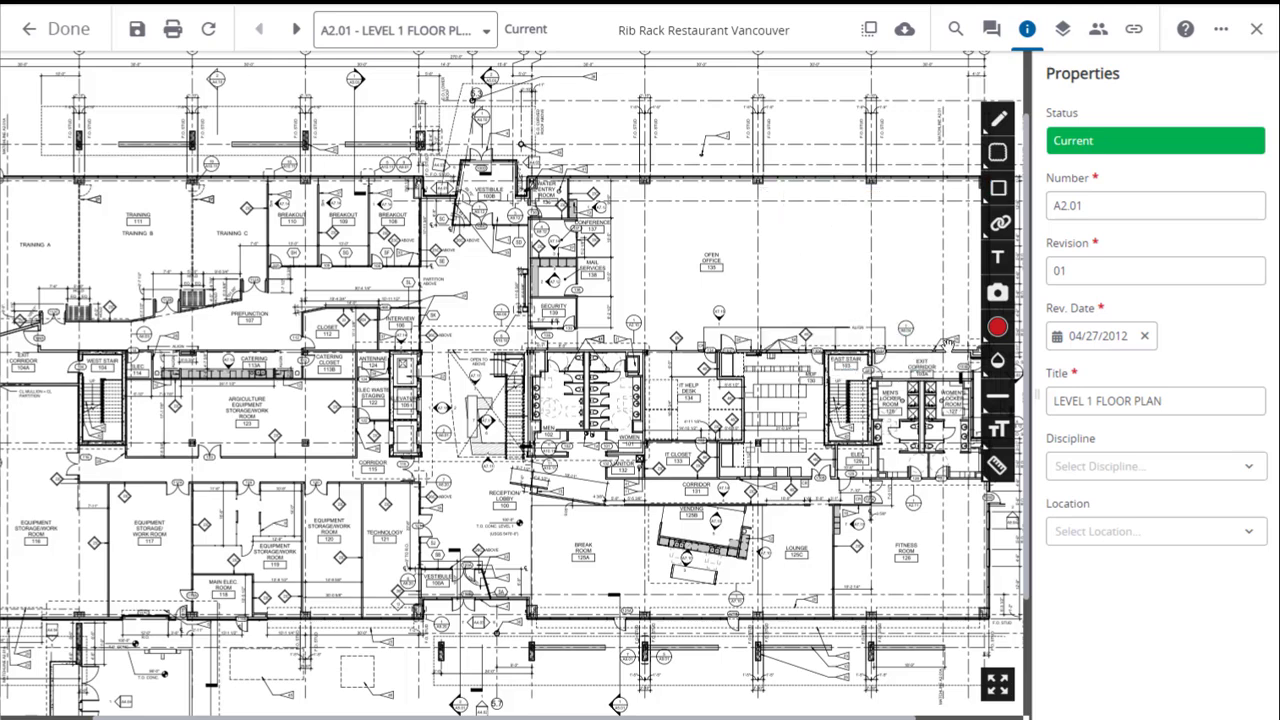
Place a text box over the Open Office 135 label and replace its placeholder text with "Type Here".
click(997, 260)
drag(657, 210, 856, 324)
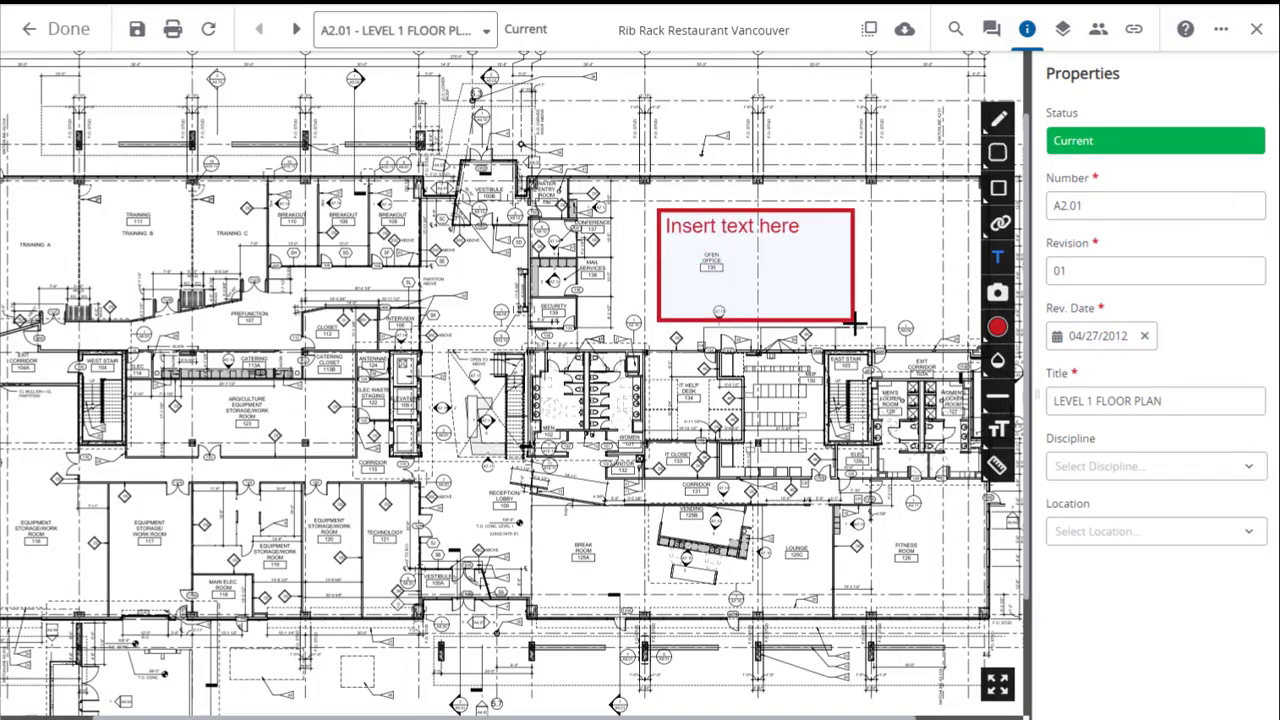
click(758, 228)
drag(805, 229, 669, 234)
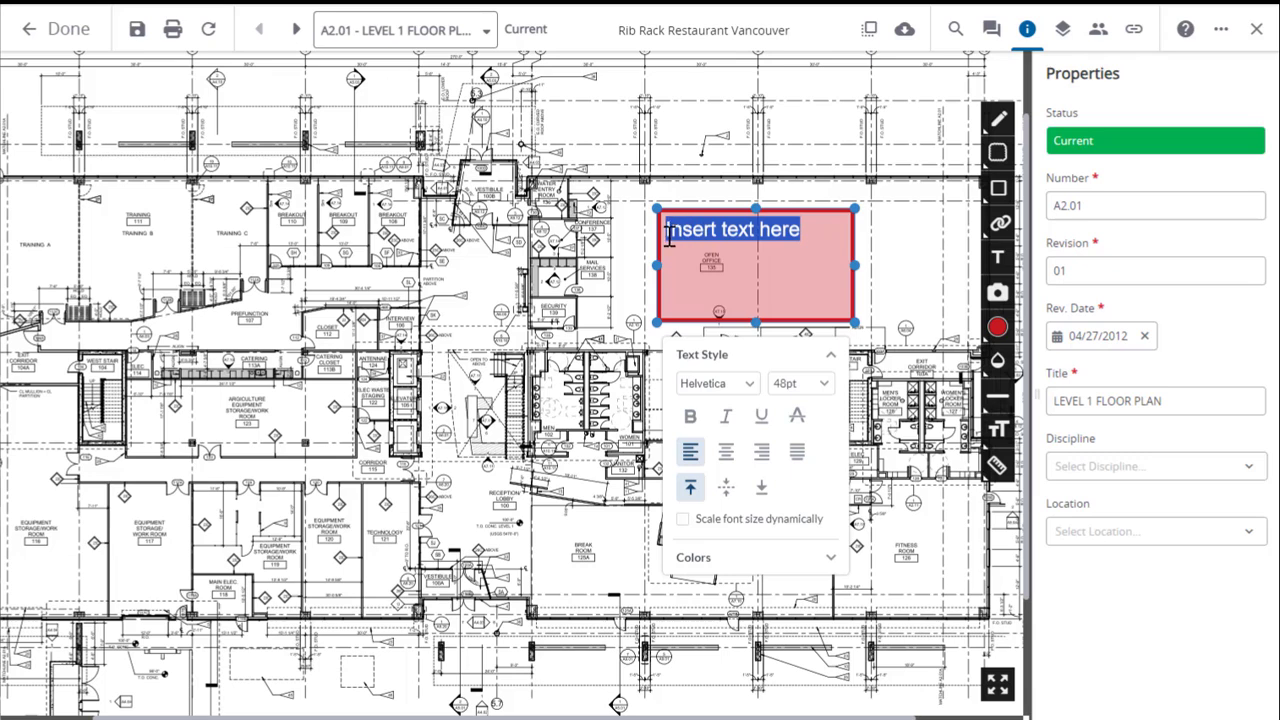
text(Type Here)
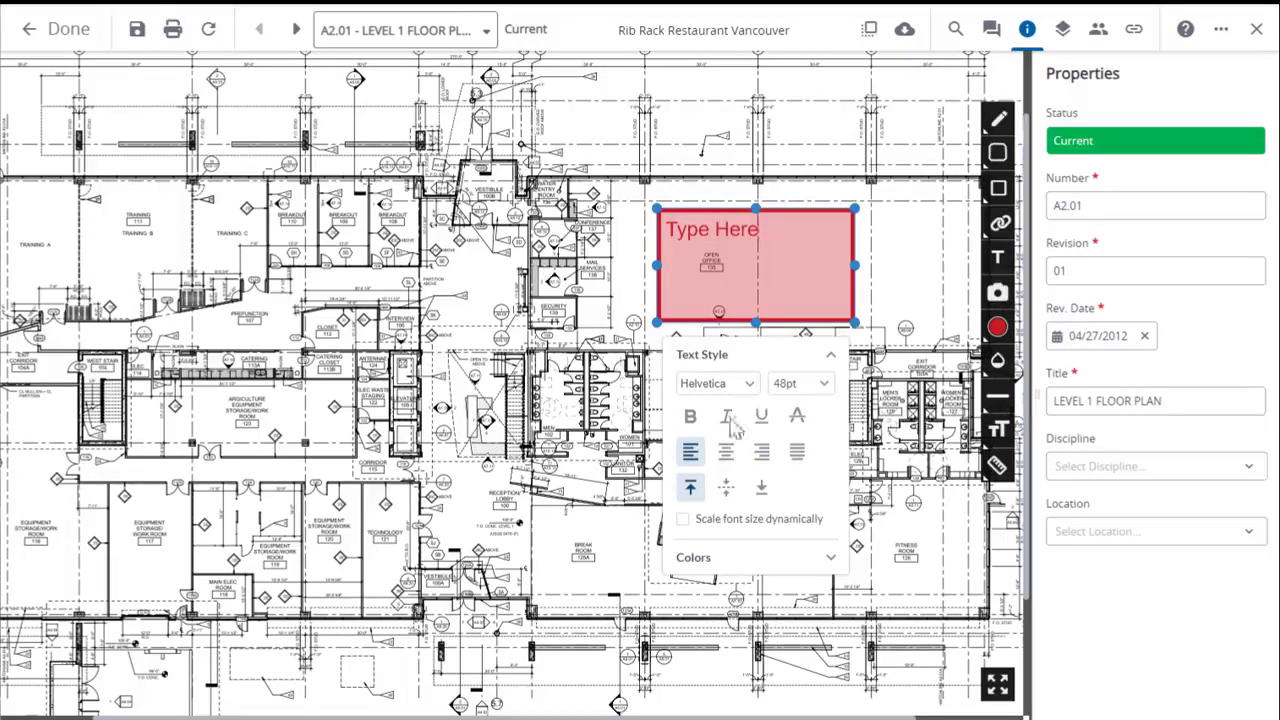
Look at the text box's color options and delete the text box.
click(828, 560)
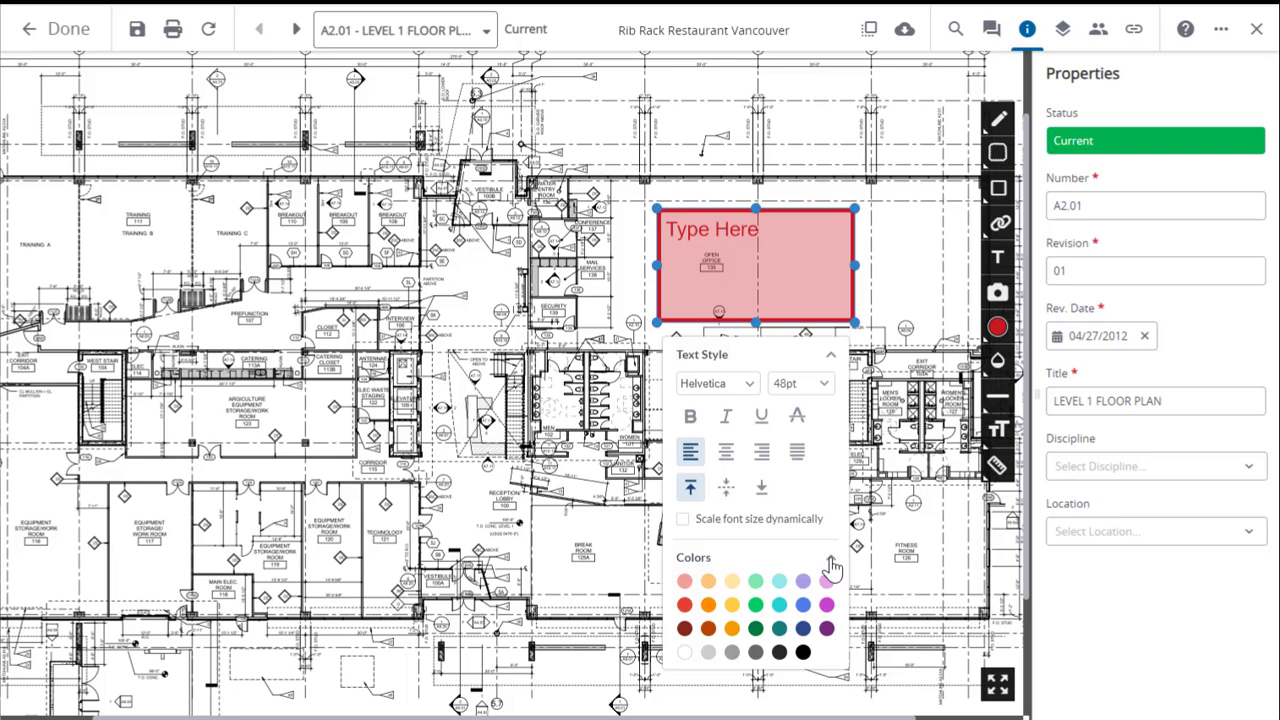
click(833, 568)
click(816, 315)
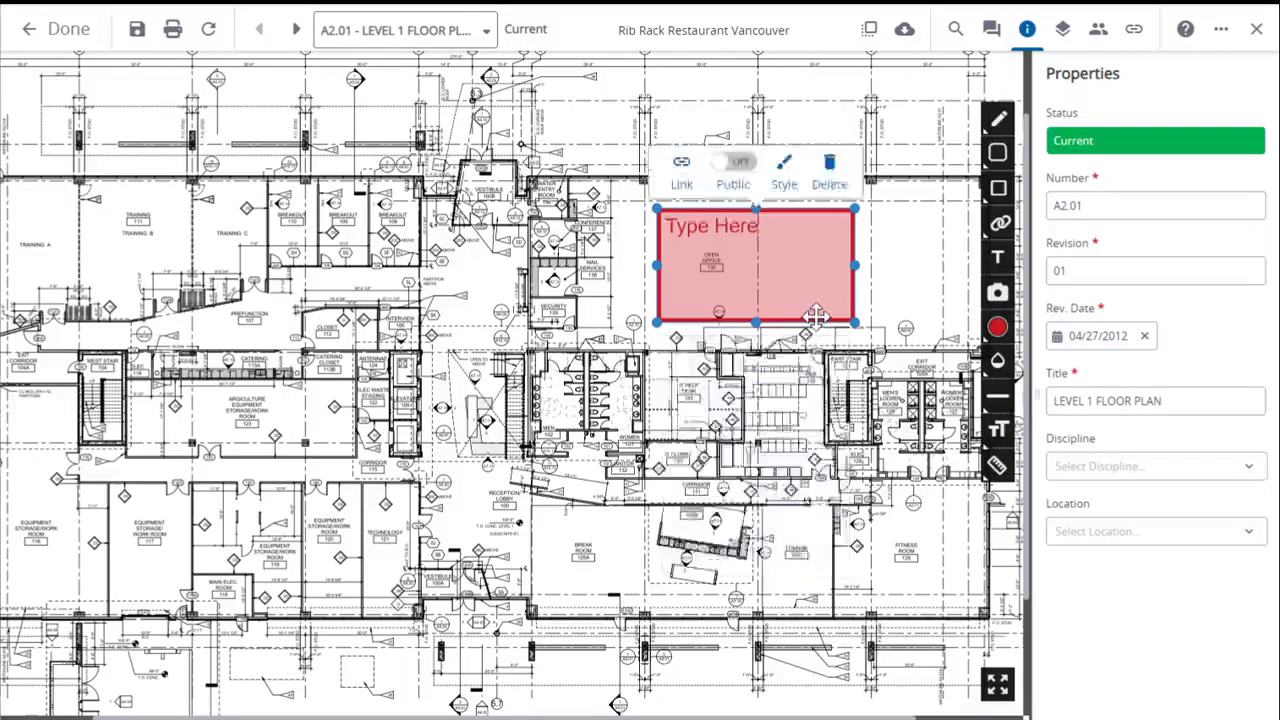
click(829, 172)
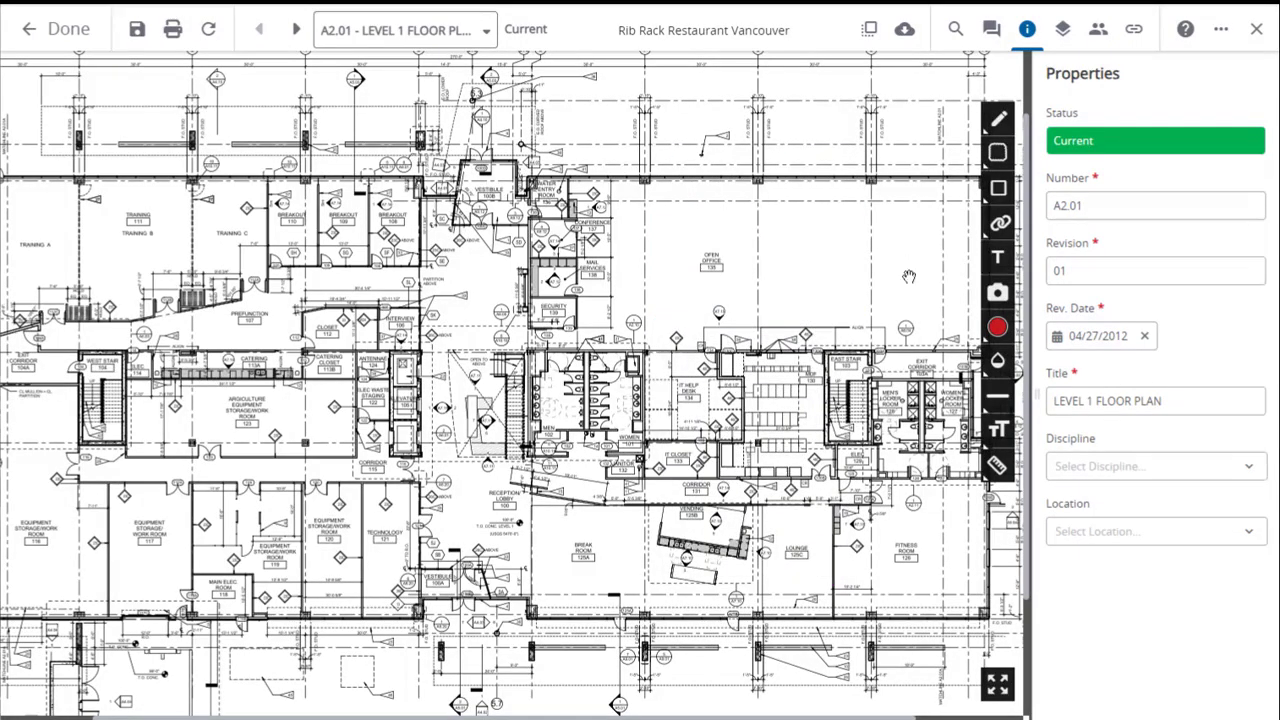
Draw an issue link rectangle in the Open Office 135 area and start creating a new issue for it.
click(1003, 228)
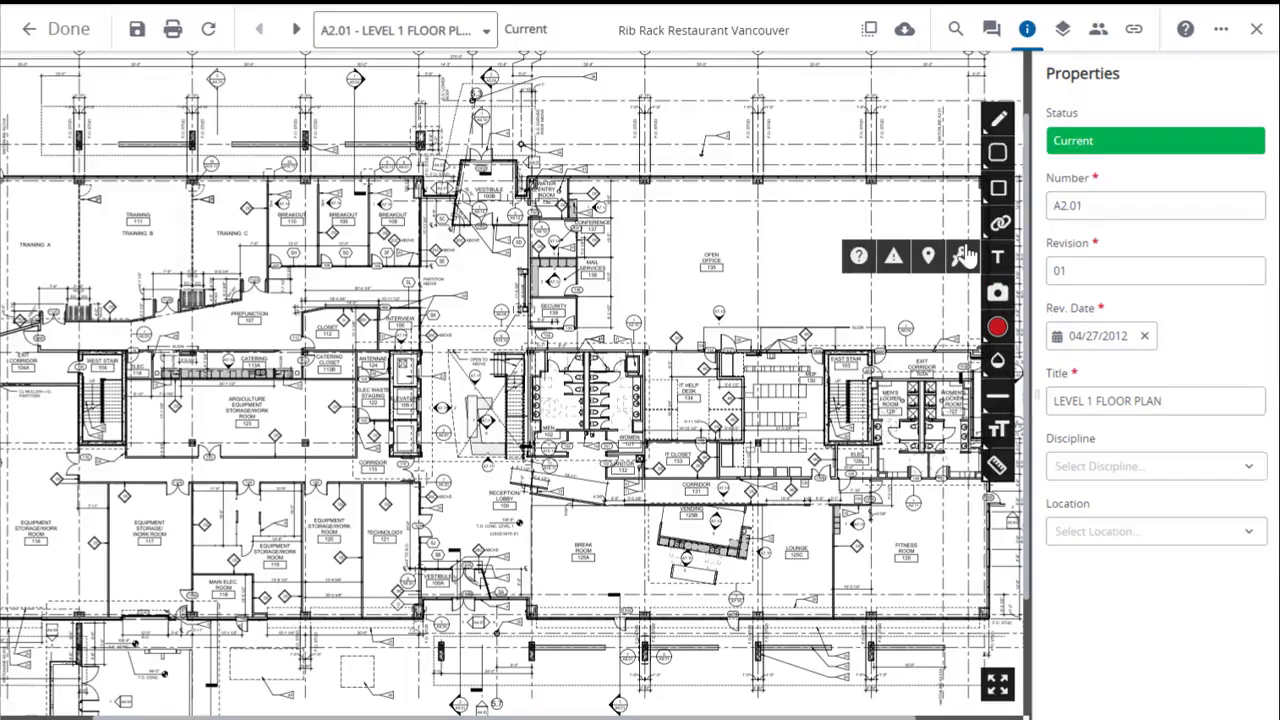
click(893, 259)
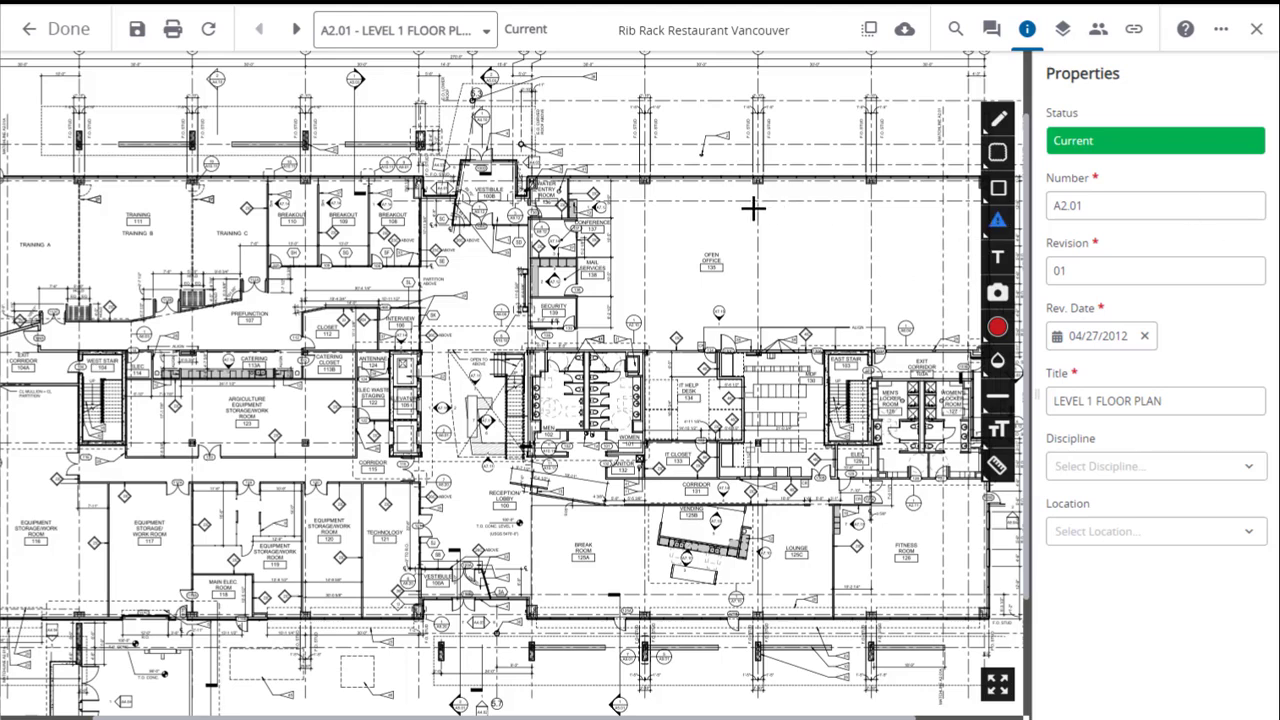
drag(749, 205, 878, 312)
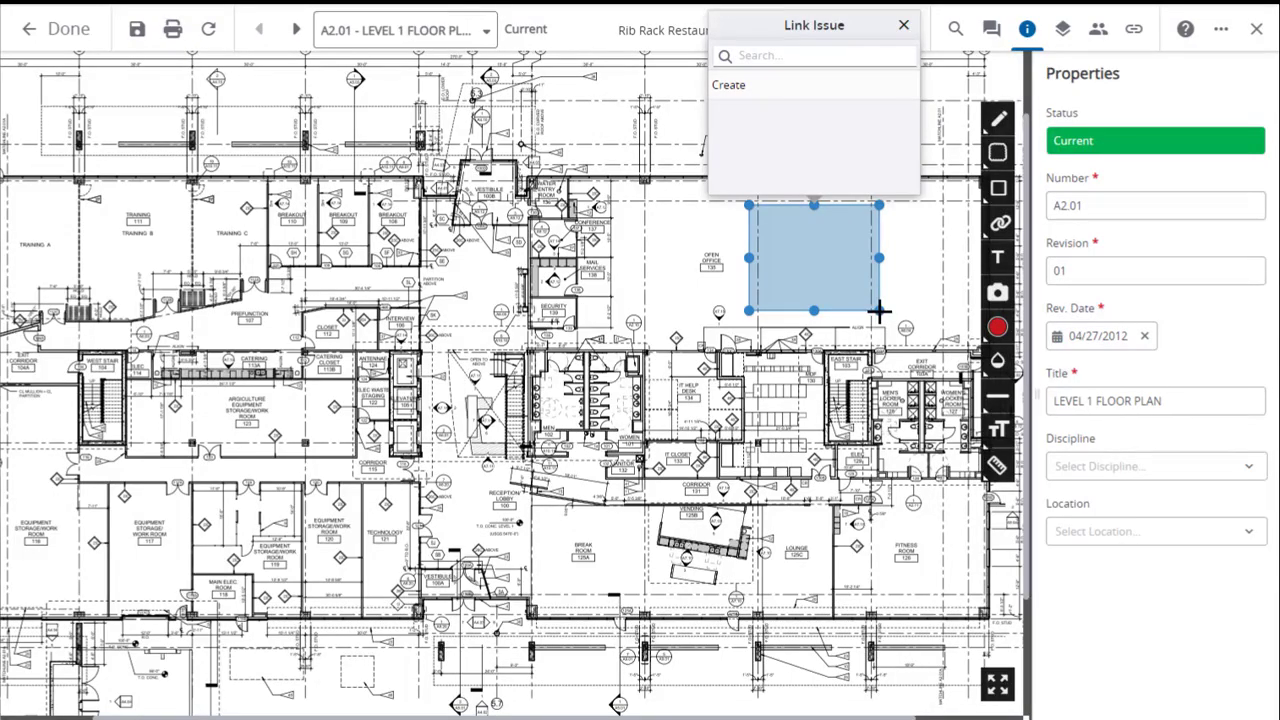
click(773, 57)
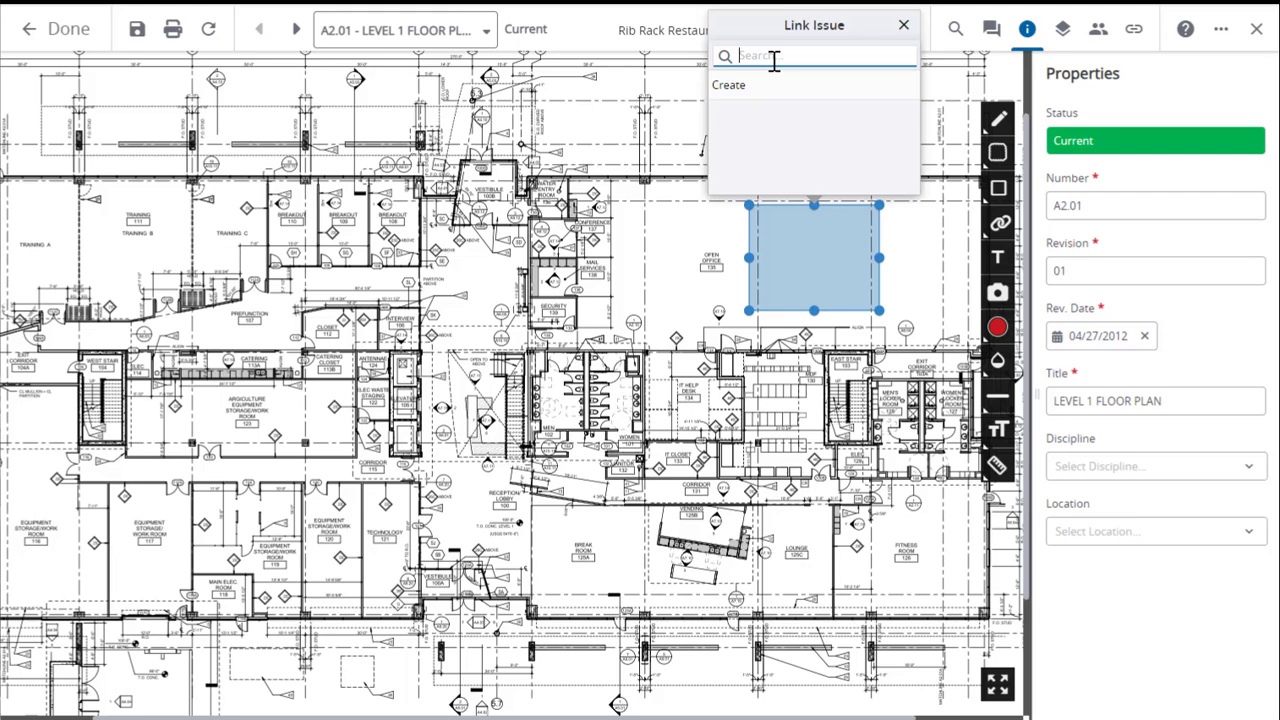
click(733, 88)
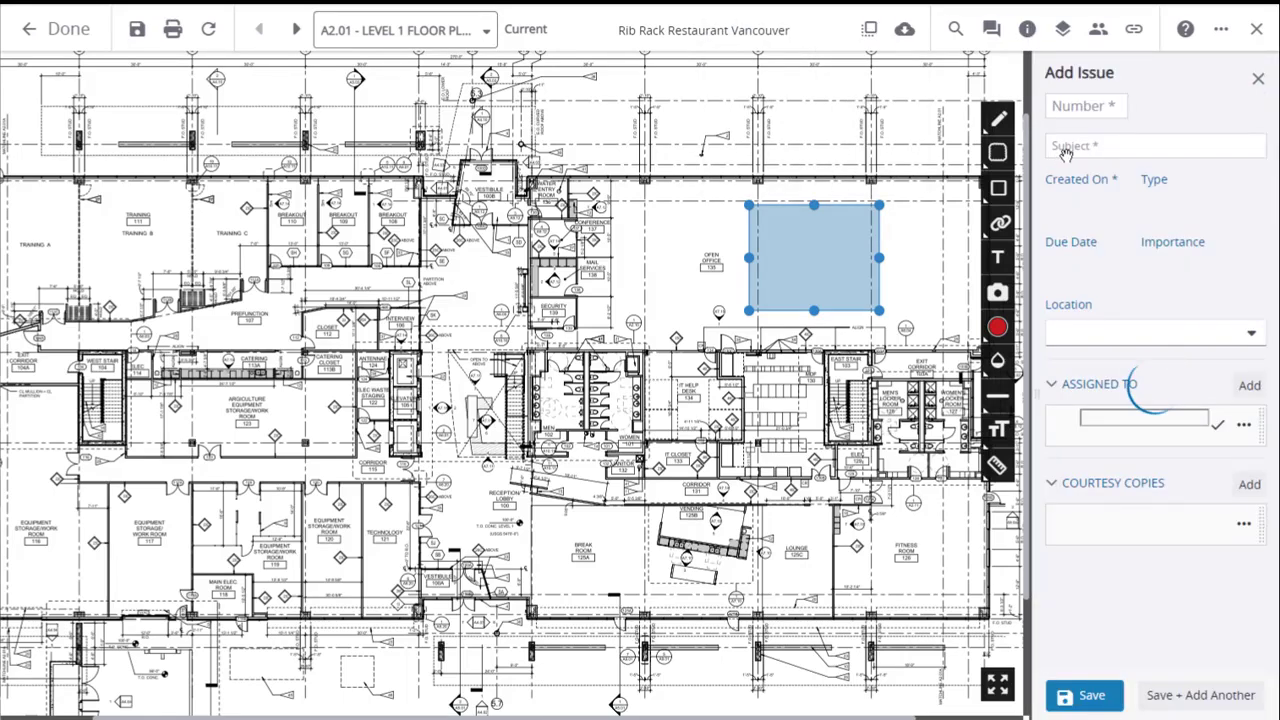
Enter "Damp Floor" as the subject of the new issue.
click(1063, 148)
text(Damp)
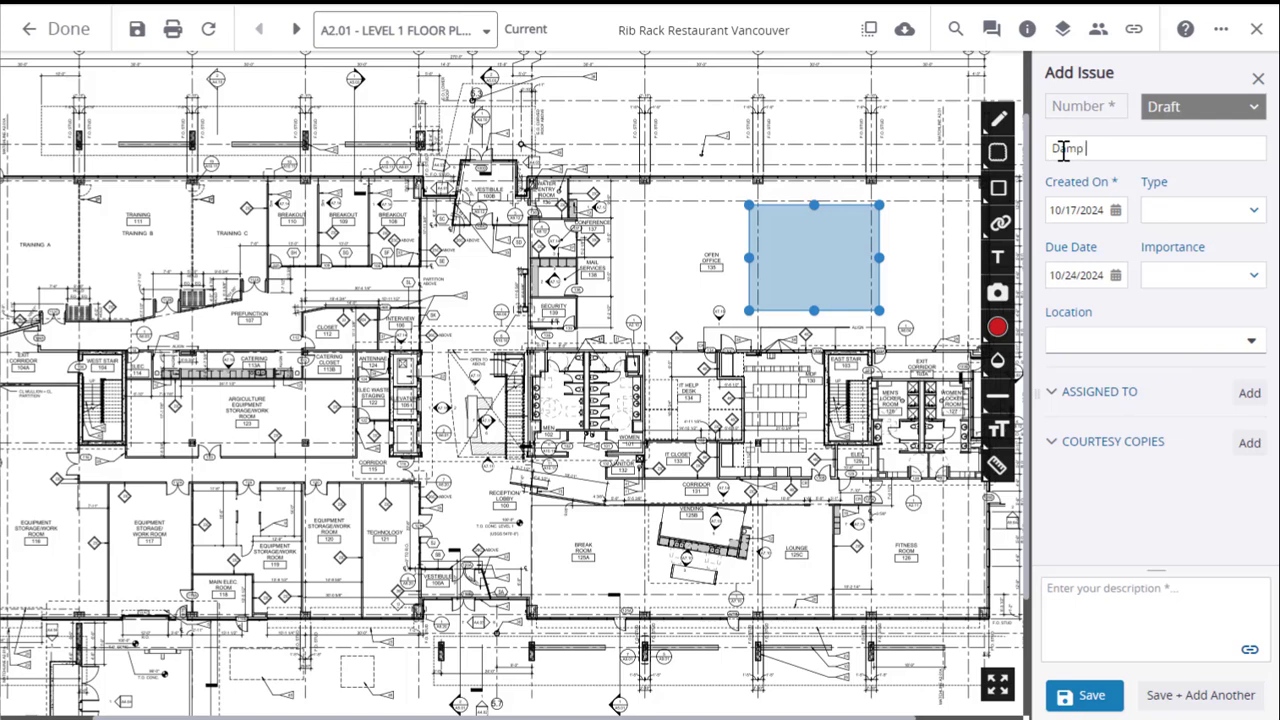
text( Floor)
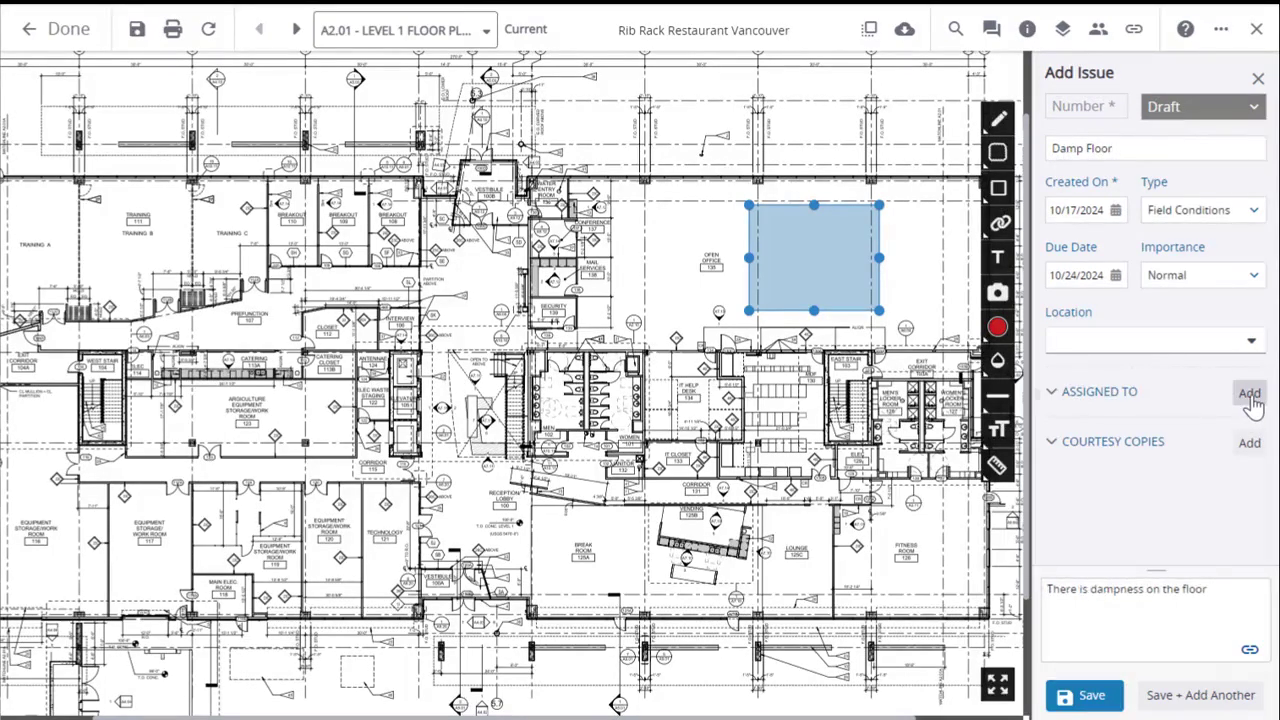
Assign the issue to the last listed Sunrise Construction Inc. user, describe it as "There is dampness on the floor", and save it.
click(1249, 395)
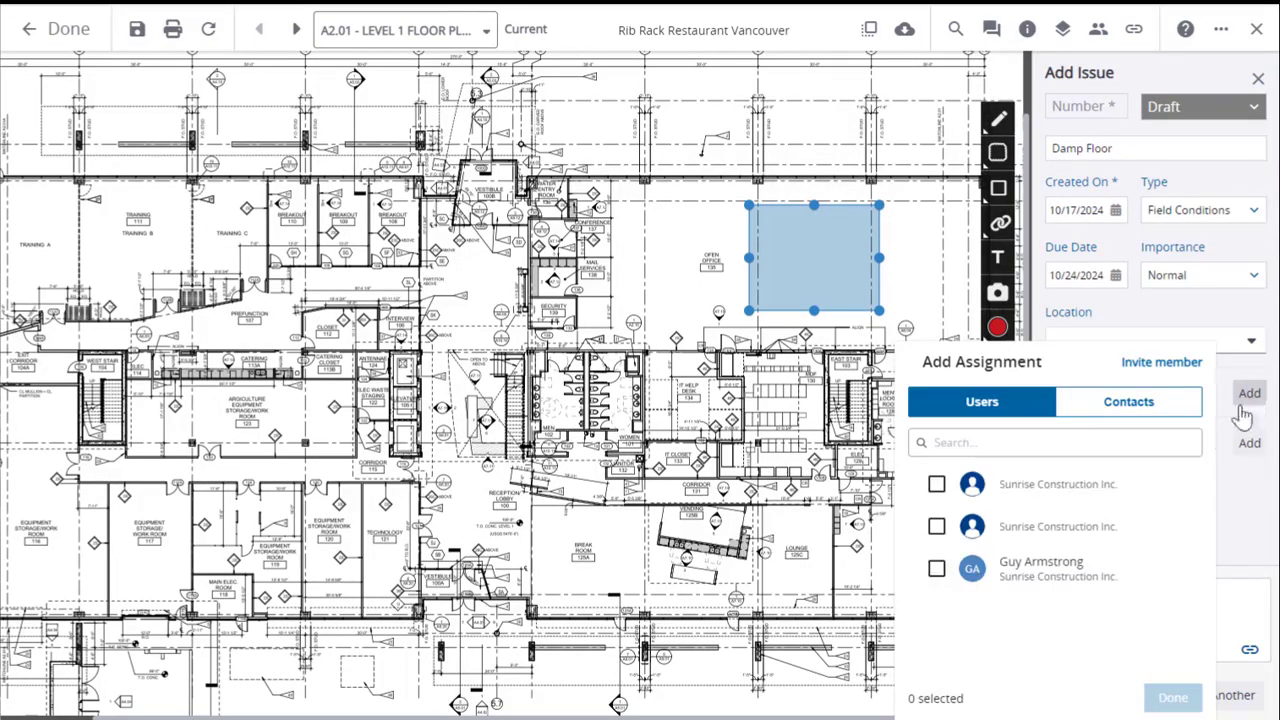
click(1091, 571)
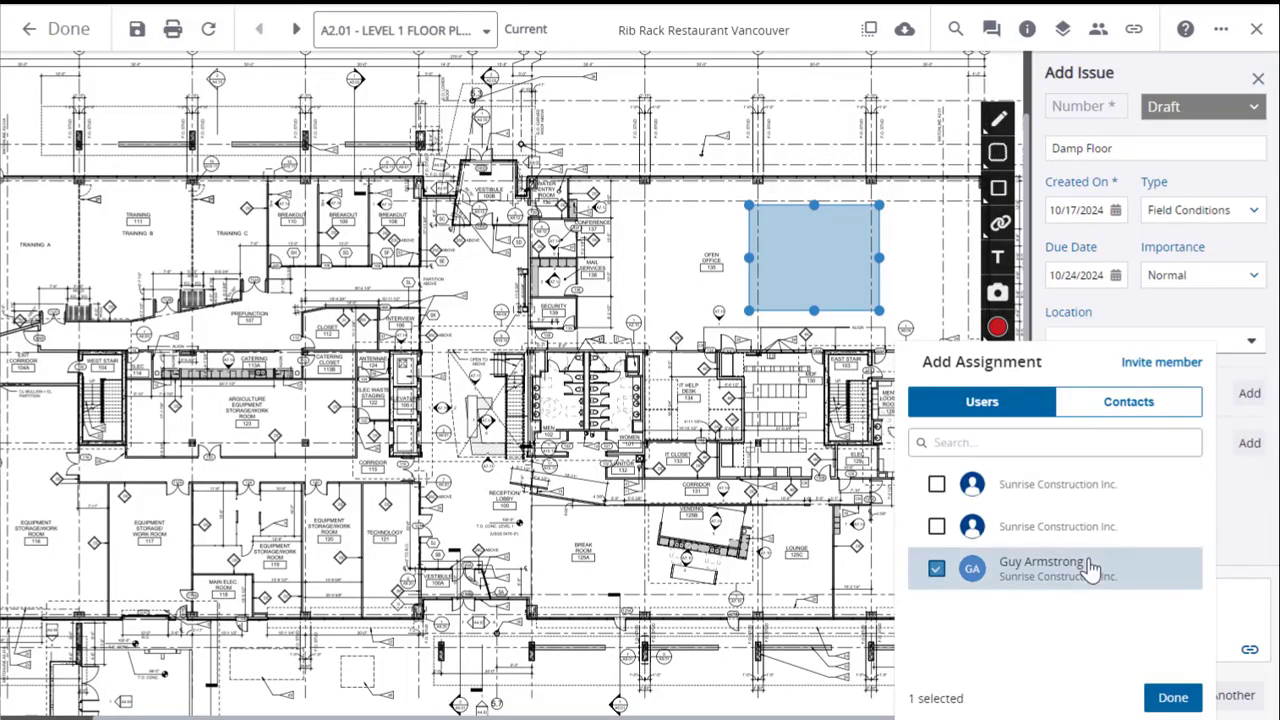
click(1176, 697)
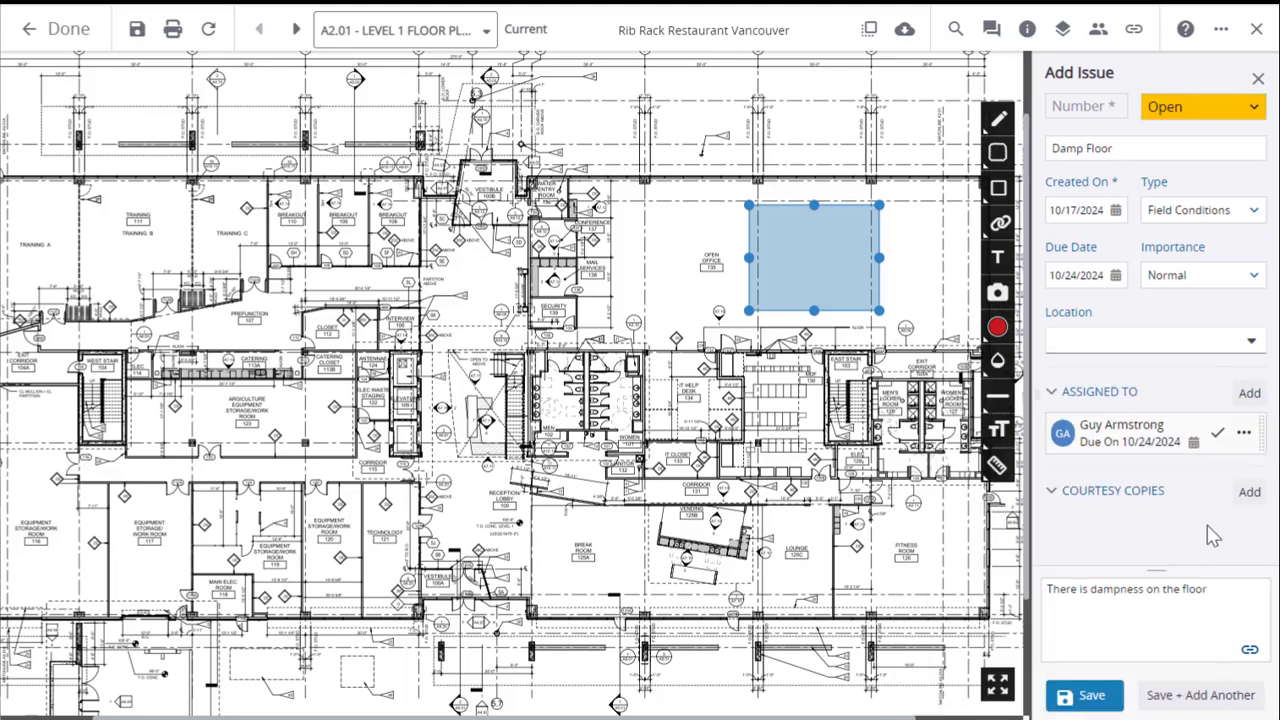
click(1088, 698)
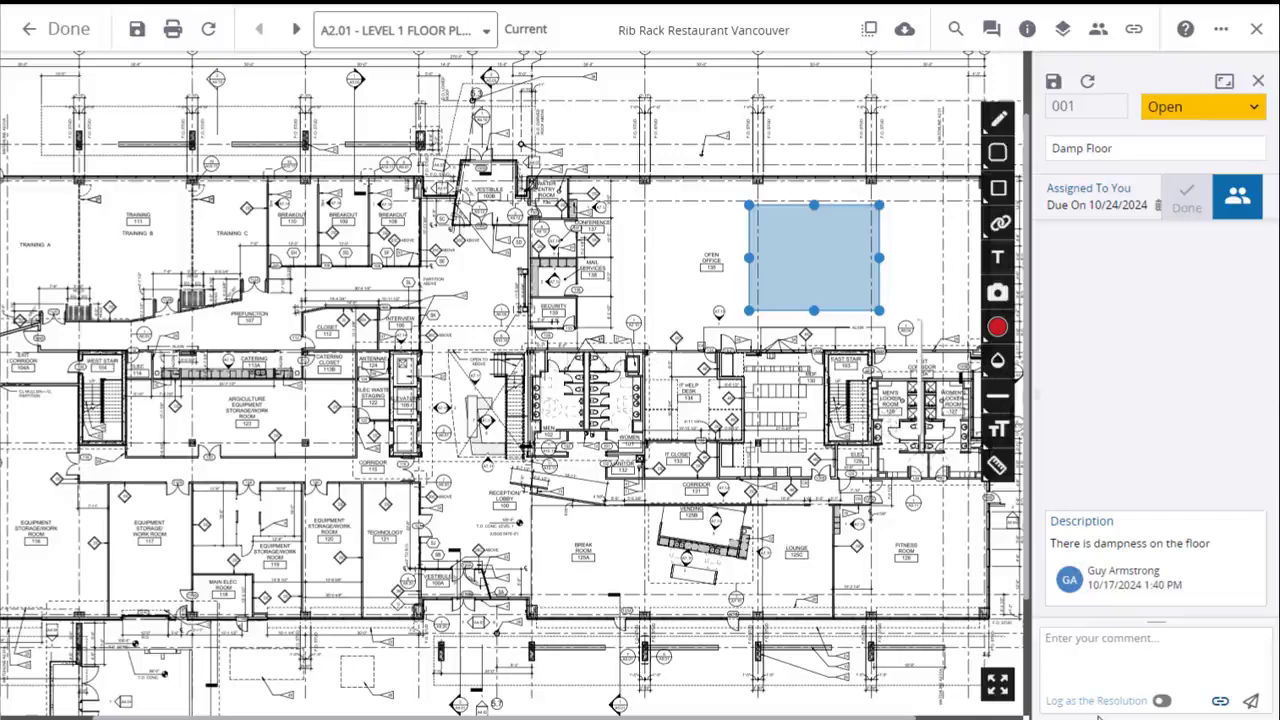
Select the blue issue markup in Open Office 135 to view its linked issue summary and options.
click(861, 279)
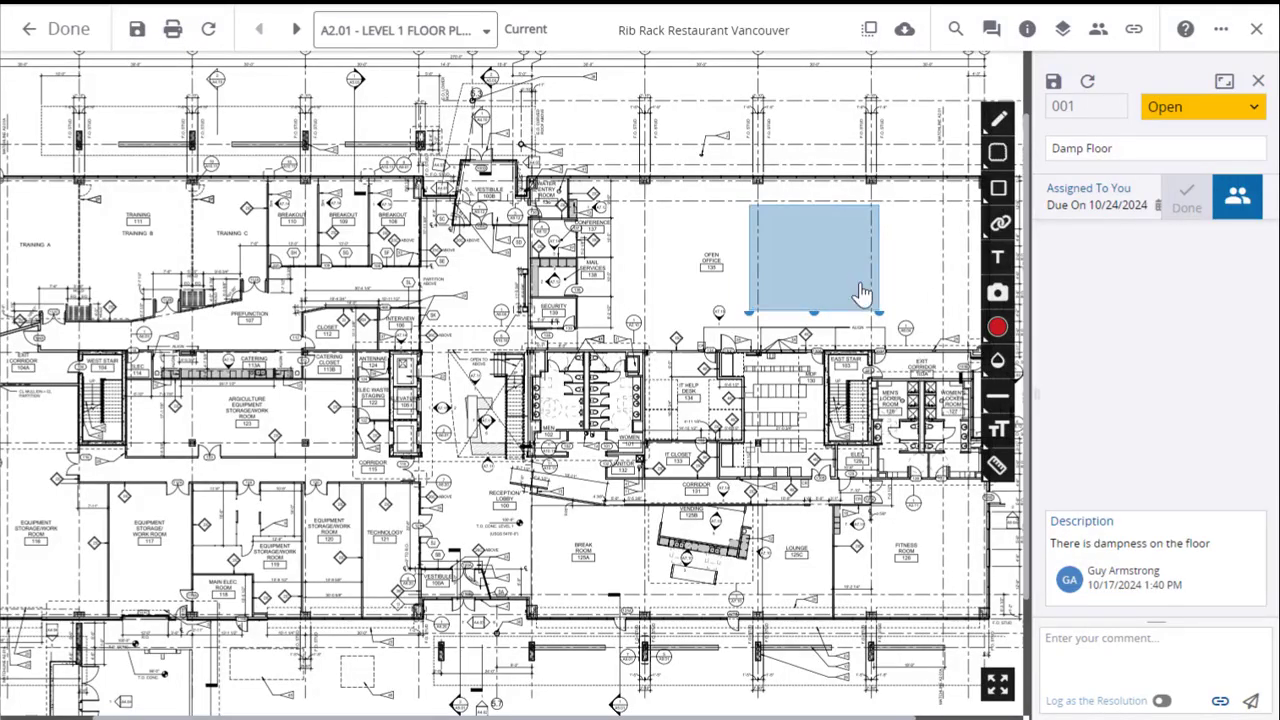
click(862, 290)
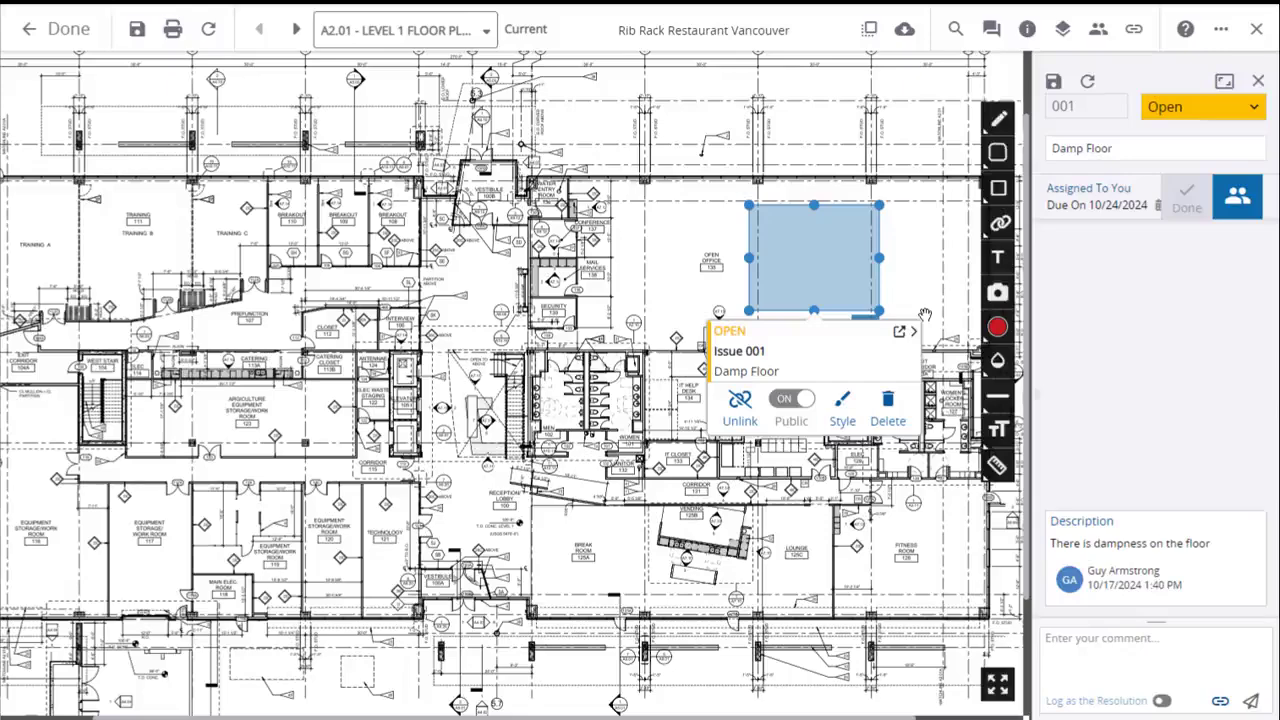
Open the Damp Floor issue's full record to review its details, and return to the Level 1 floor plan.
click(1225, 83)
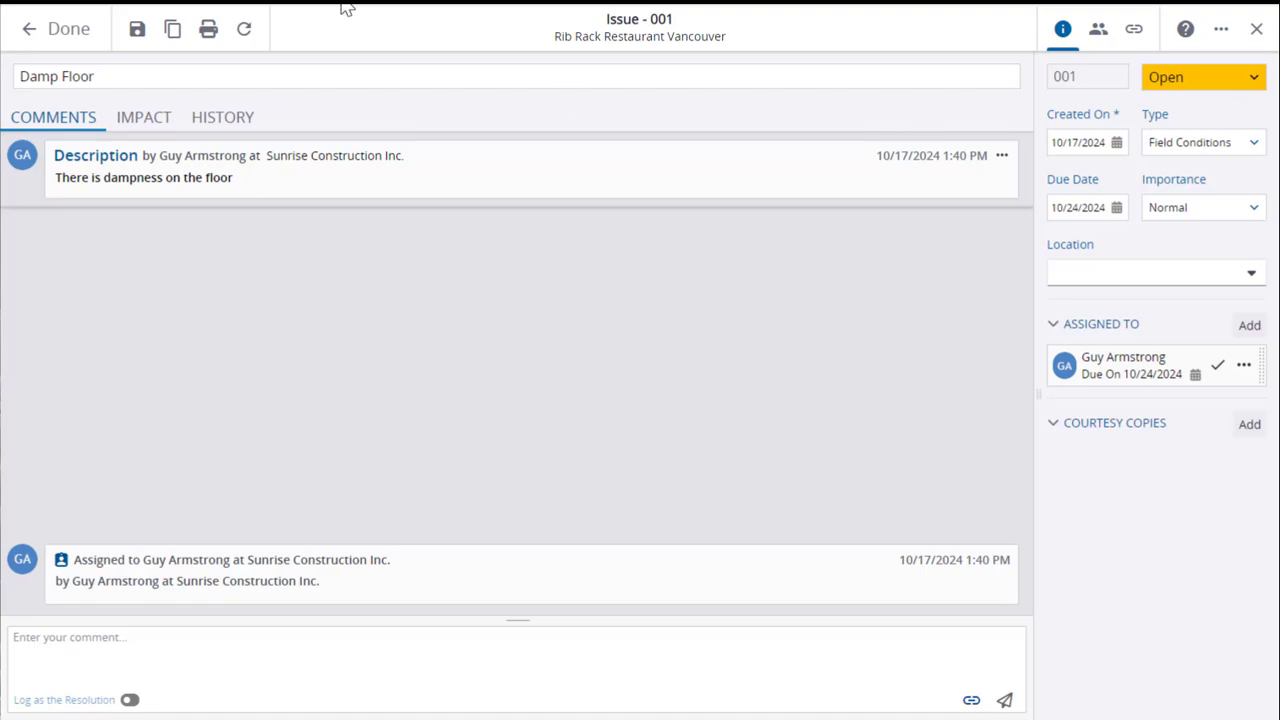
click(60, 30)
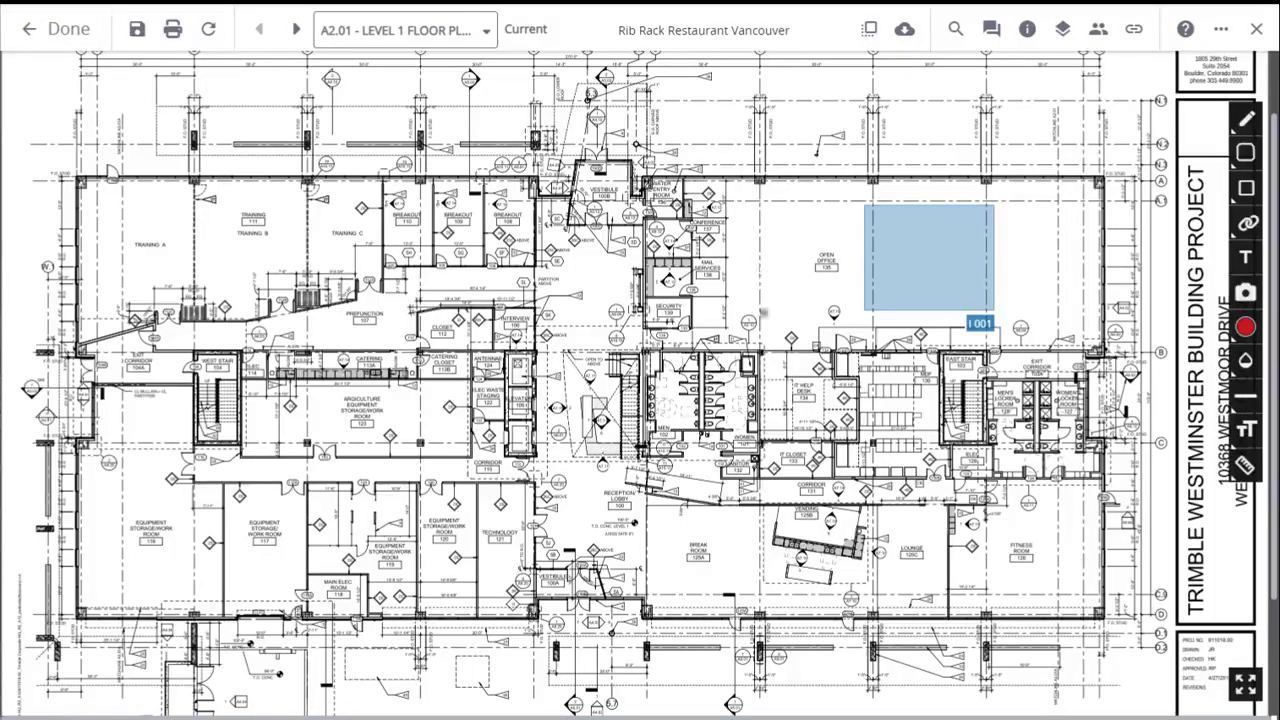
Calibrate the floor plan's measurement scale by tracing the 10'-0" dimension below Corridor 131 and setting its length to 10 ft.
click(1247, 466)
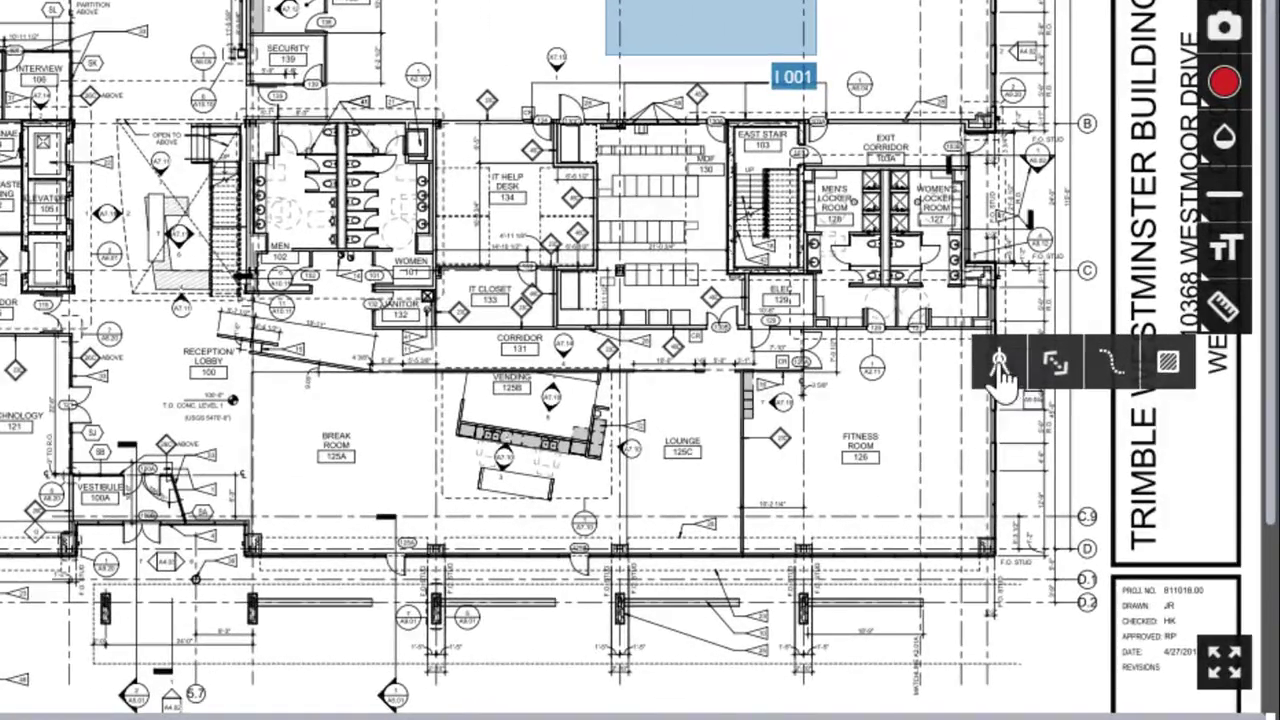
click(998, 362)
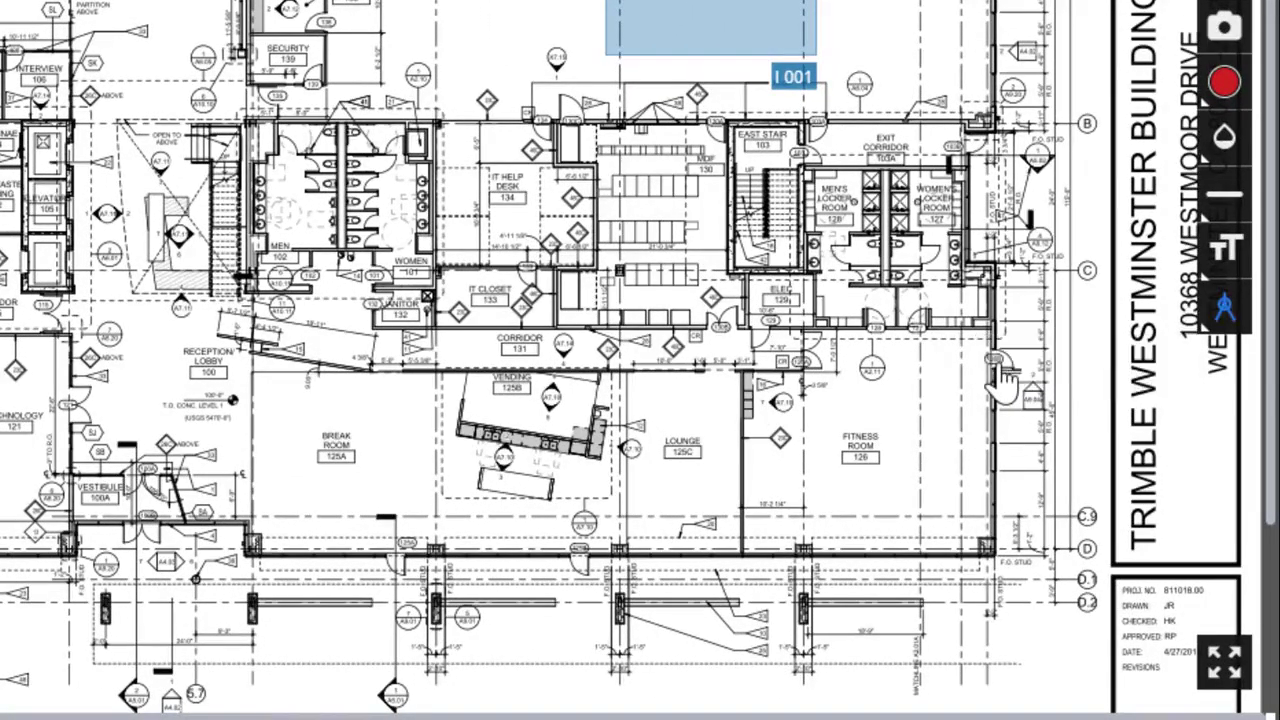
scroll(779, 306, up, 4)
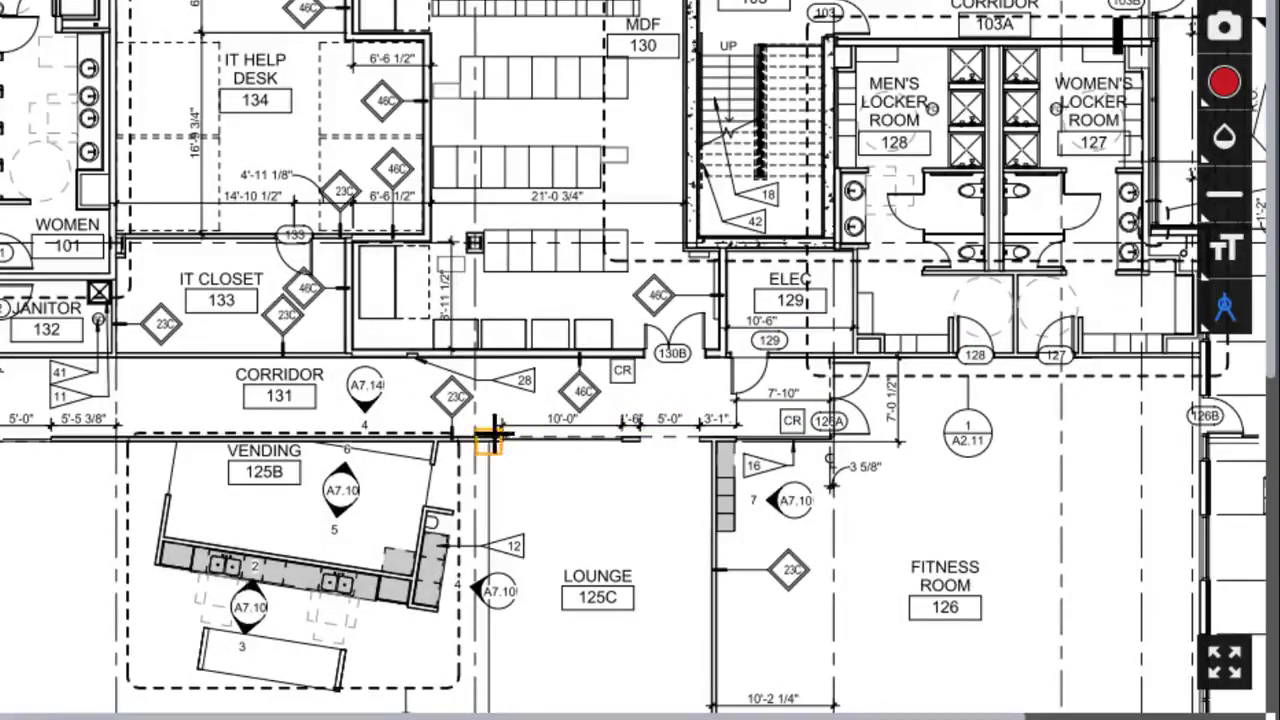
drag(500, 428, 622, 425)
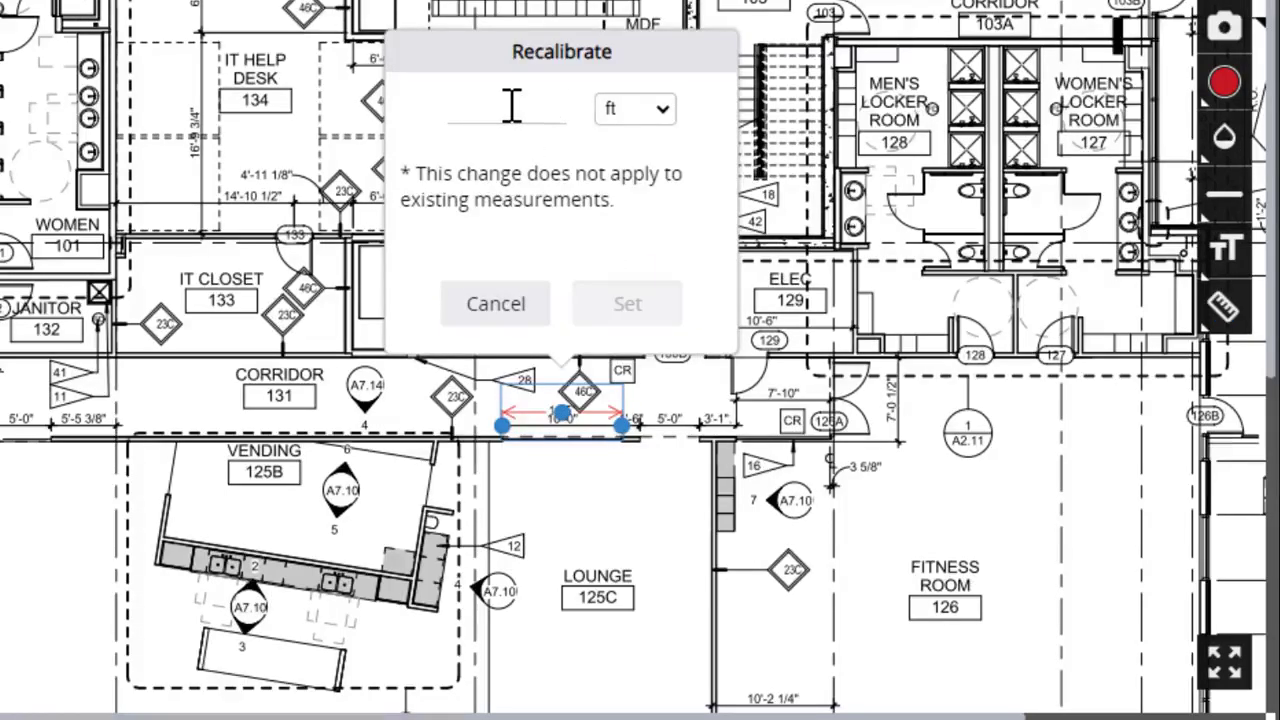
text(10)
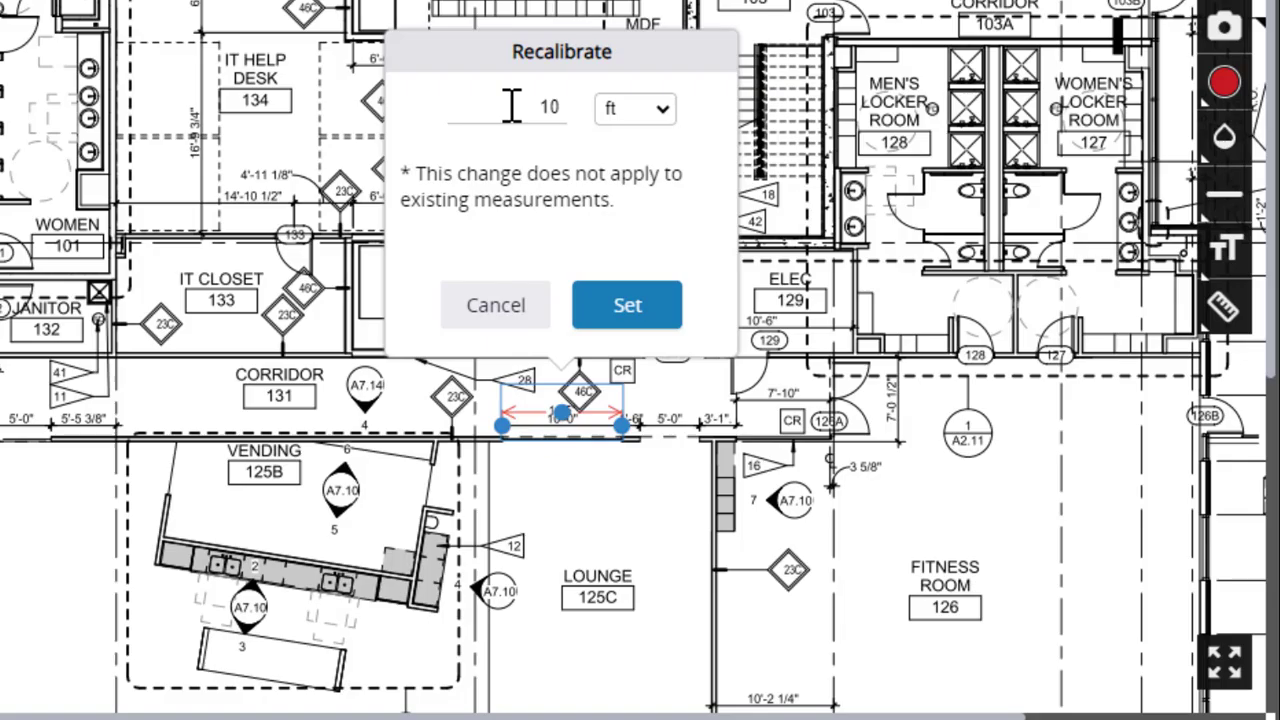
click(655, 312)
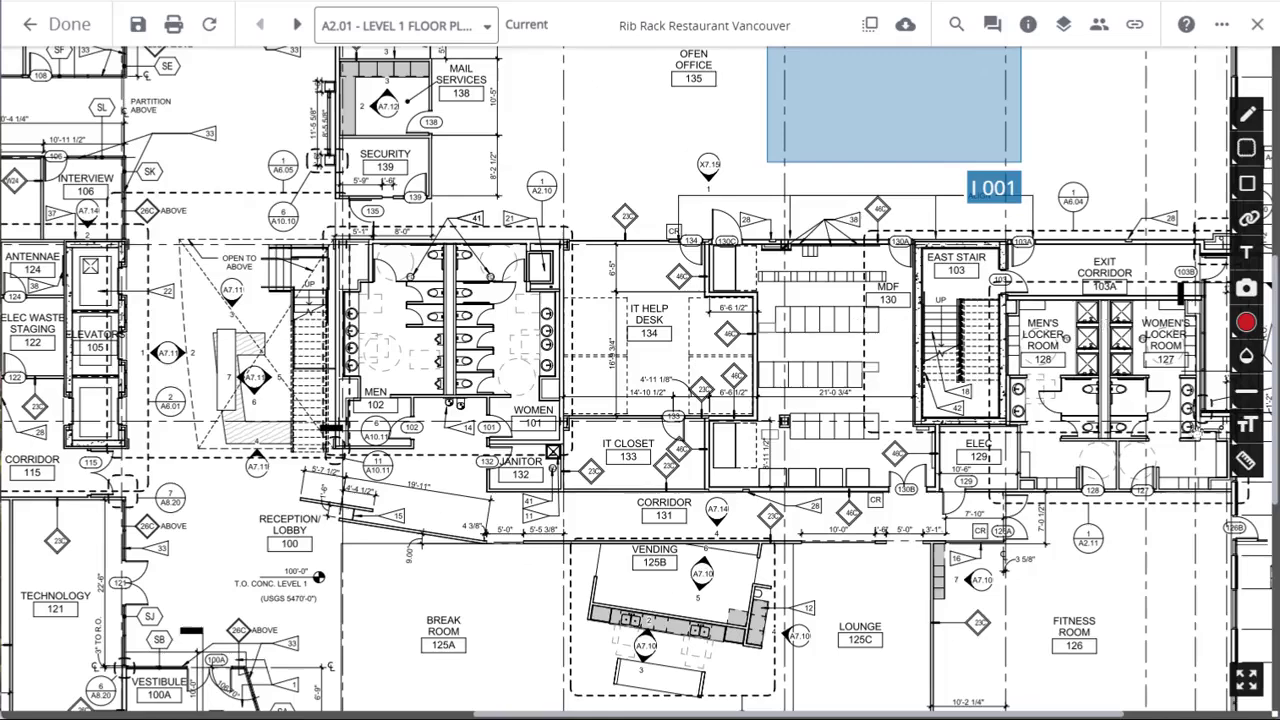
Measure the horizontal distance from Security 139's outer wall to the dashed gridline through Open Office 135, and delete the measurement.
click(1246, 460)
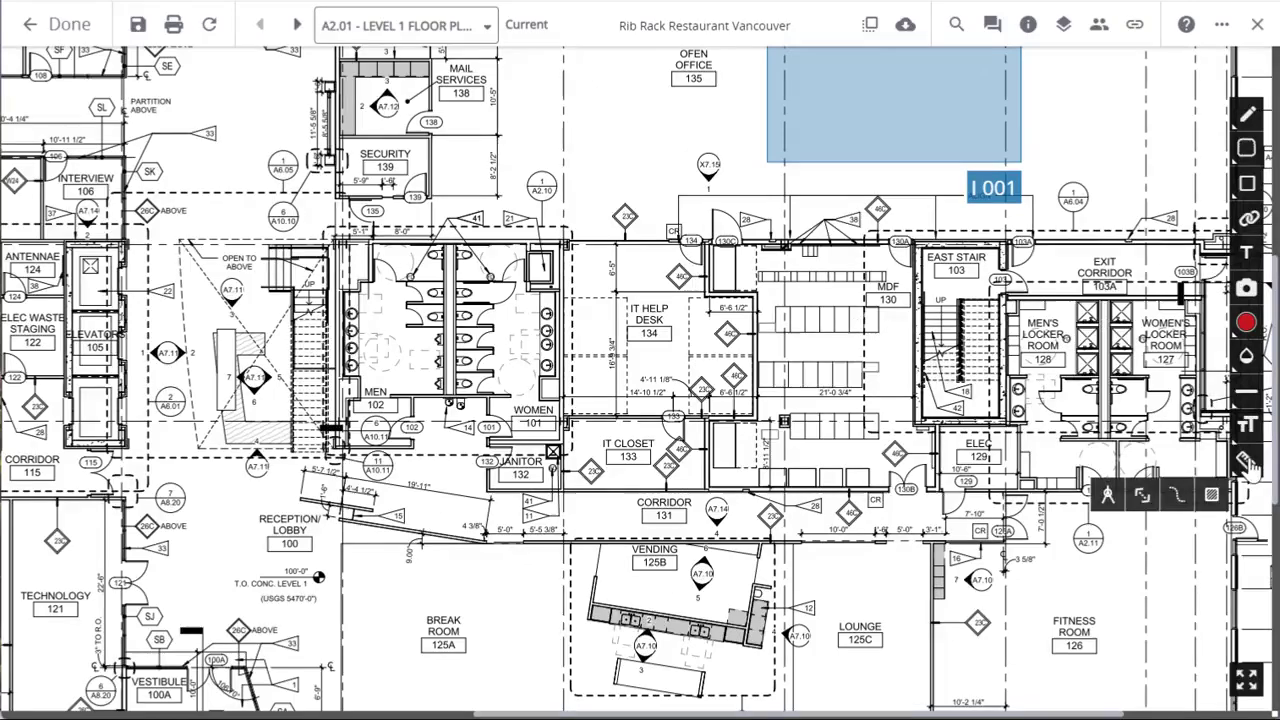
click(1146, 497)
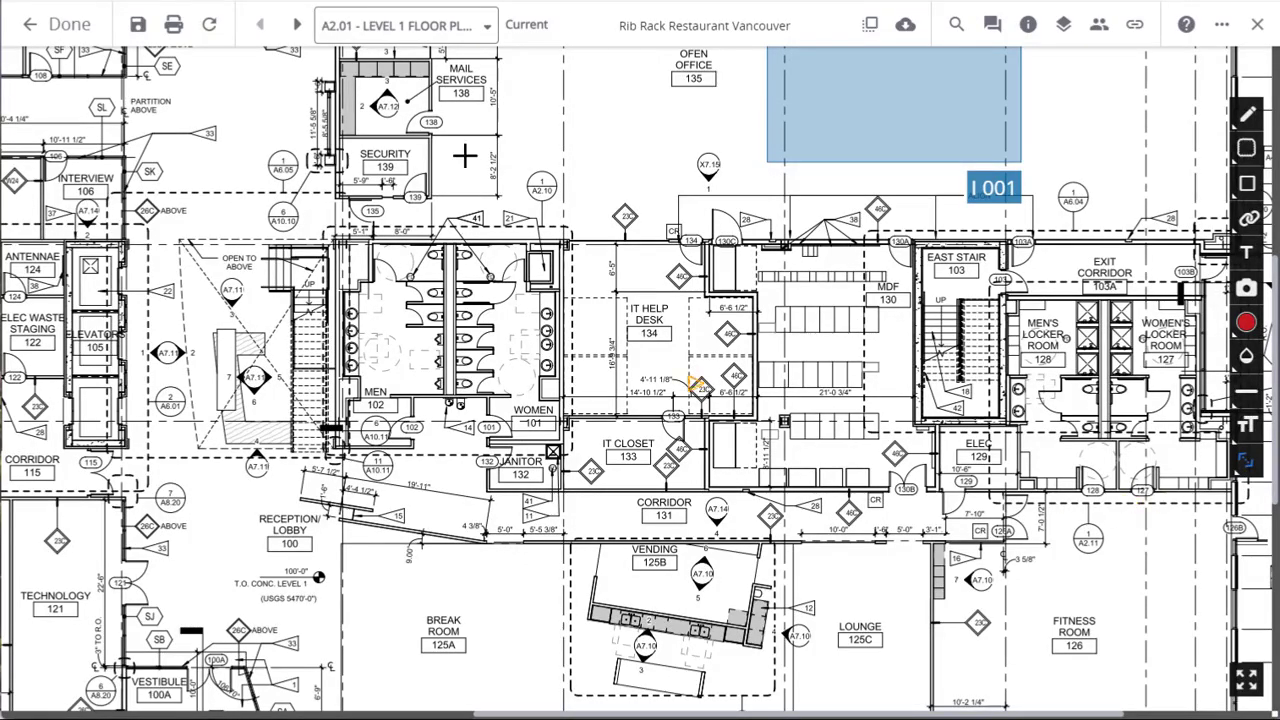
mouse_move(337, 193)
mouse_down()
mouse_move(557, 184)
mouse_move(779, 199)
mouse_up()
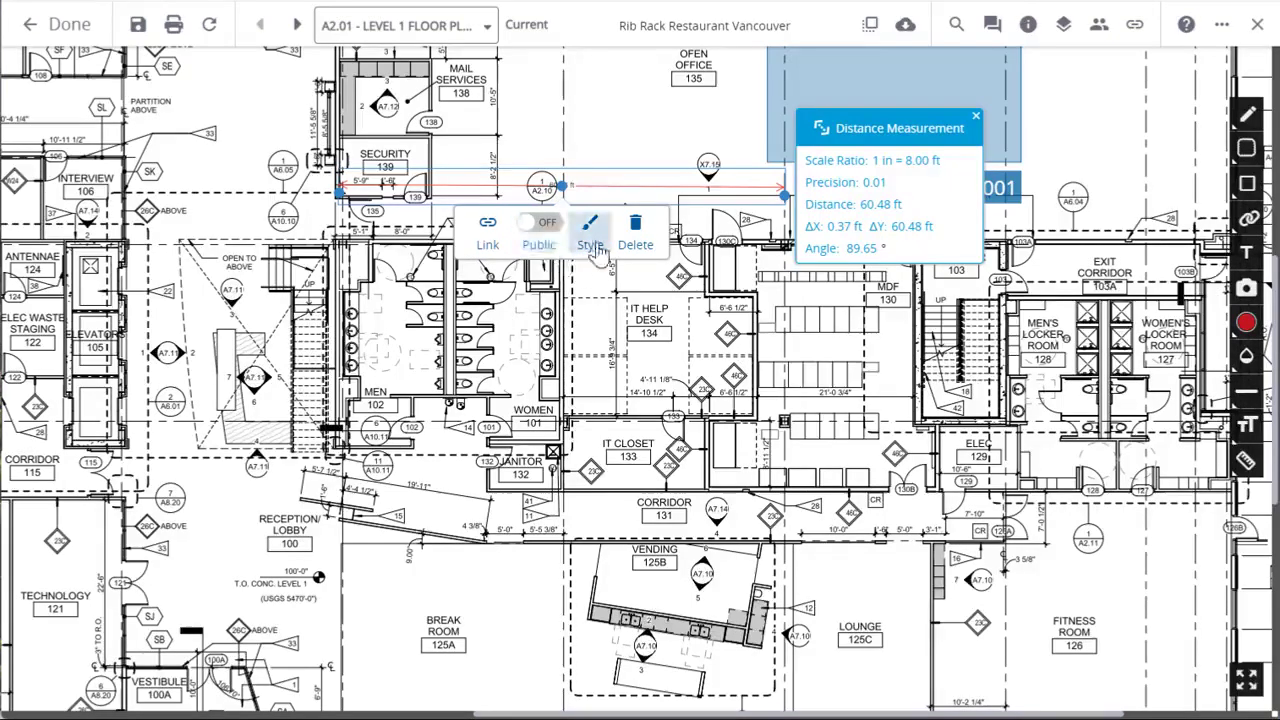
click(648, 250)
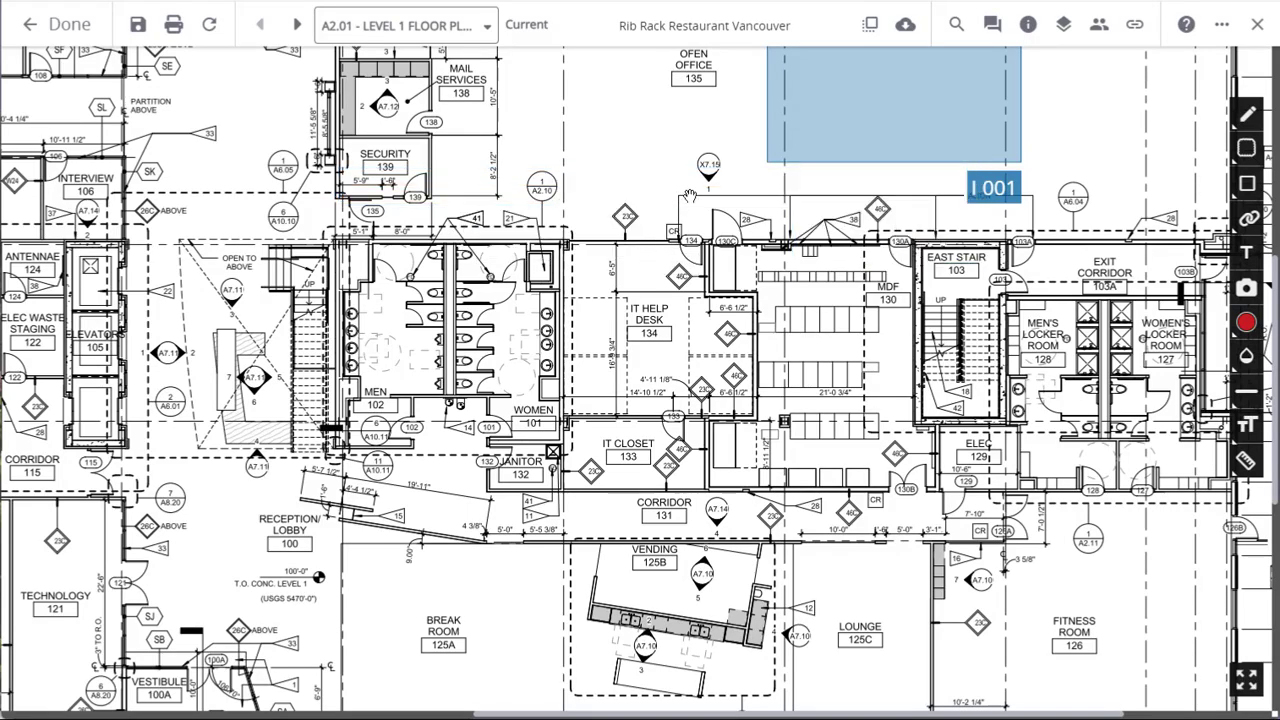
scroll(640, 187, down, 5)
scroll(640, 187, up, 5)
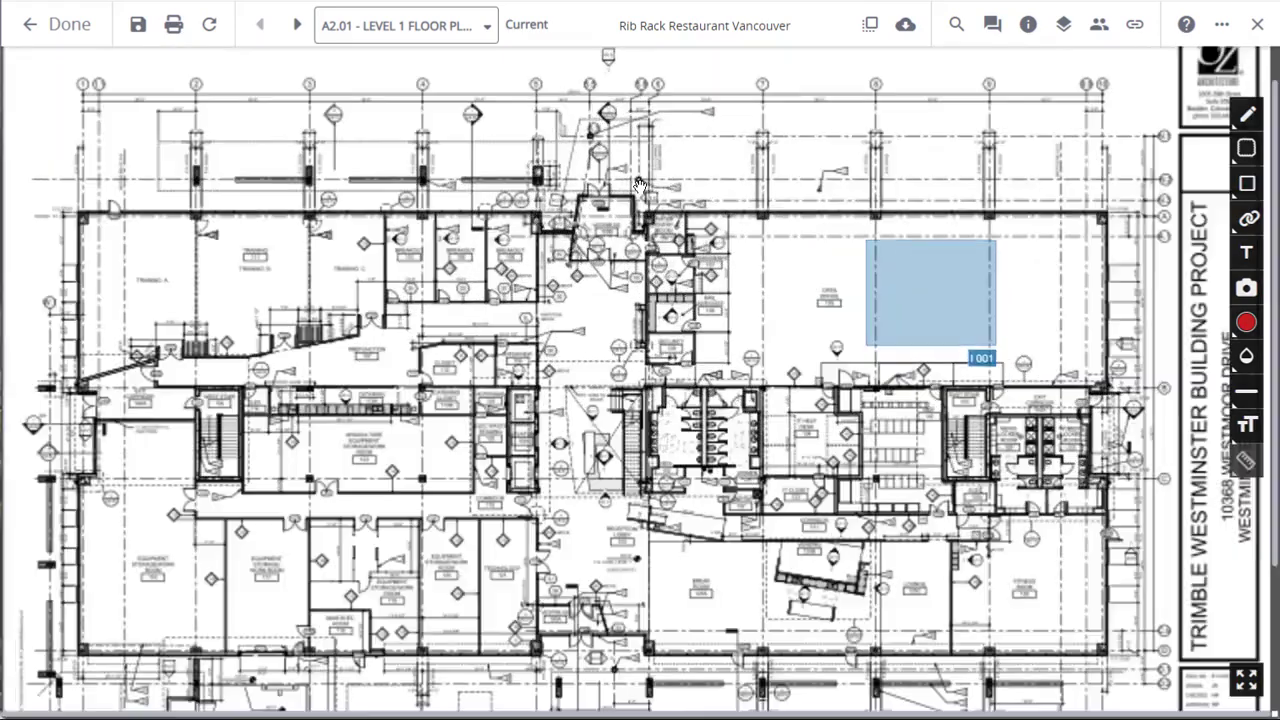